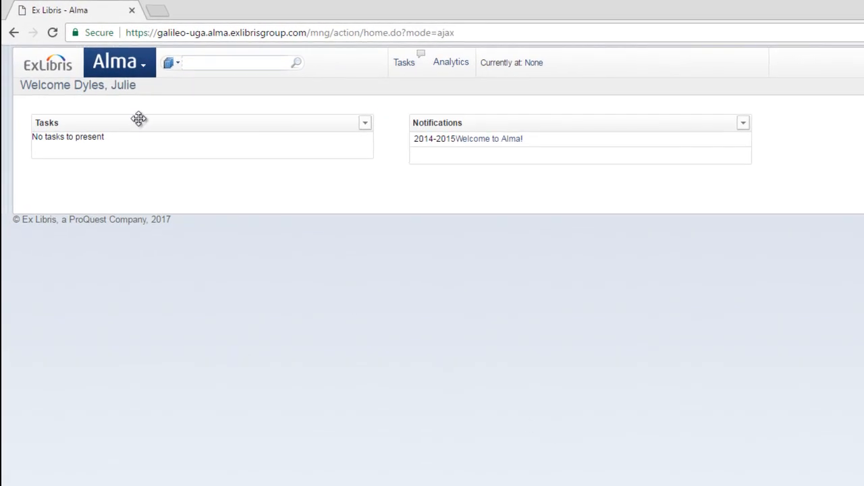
# - Search all titles by keywords for "united states soviet union arab israeli conflict 1948-67"
pyautogui.click(140, 75)
pyautogui.click(195, 143)
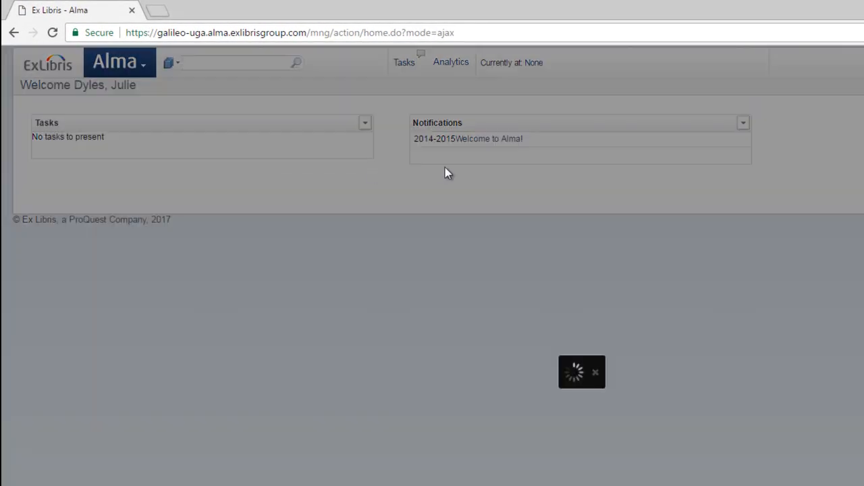
pyautogui.click(561, 108)
pyautogui.write('un')
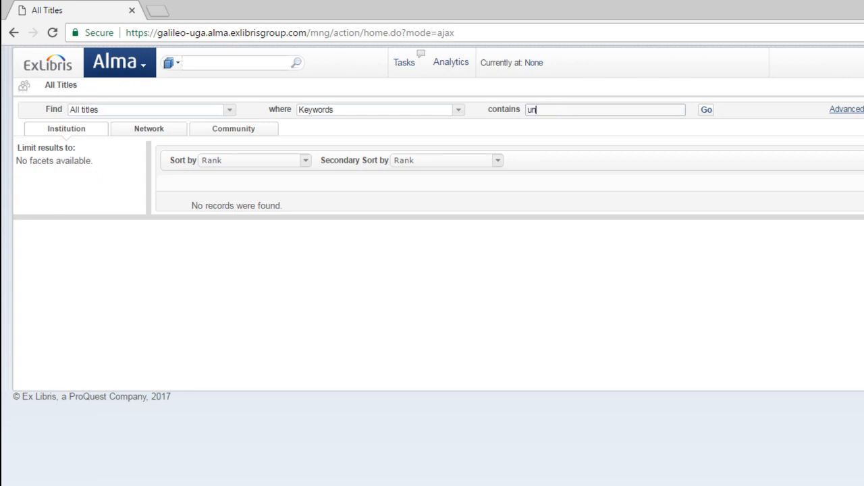
pyautogui.write('ited states soviet uni')
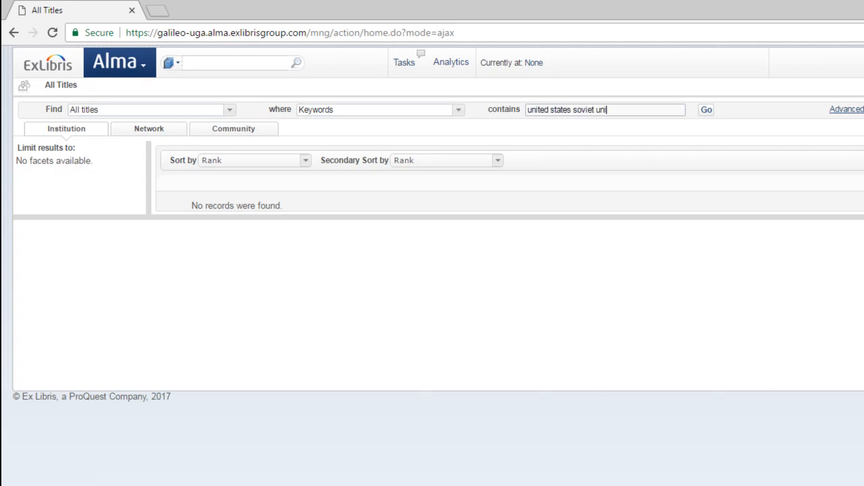
pyautogui.write('on arab israeli confl')
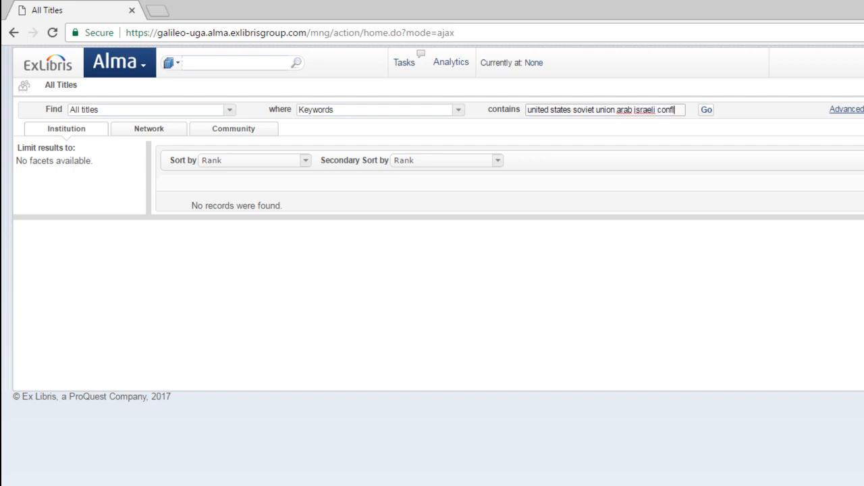
pyautogui.write('ict 1948-67')
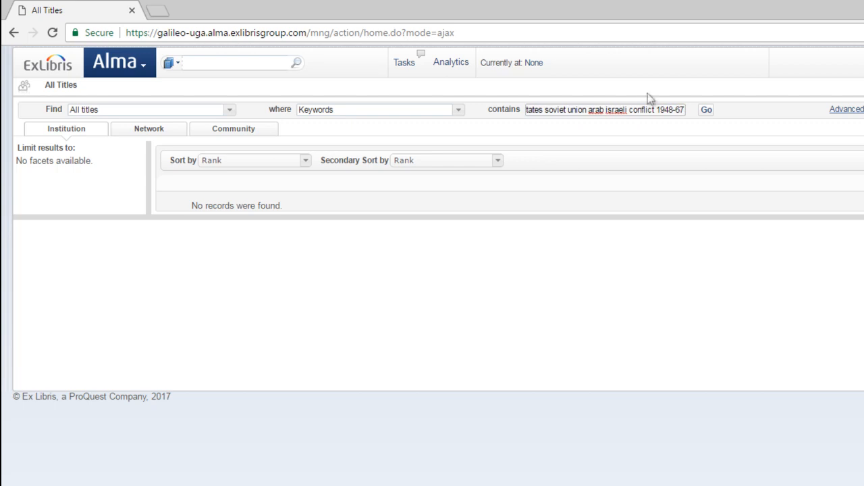
pyautogui.click(705, 111)
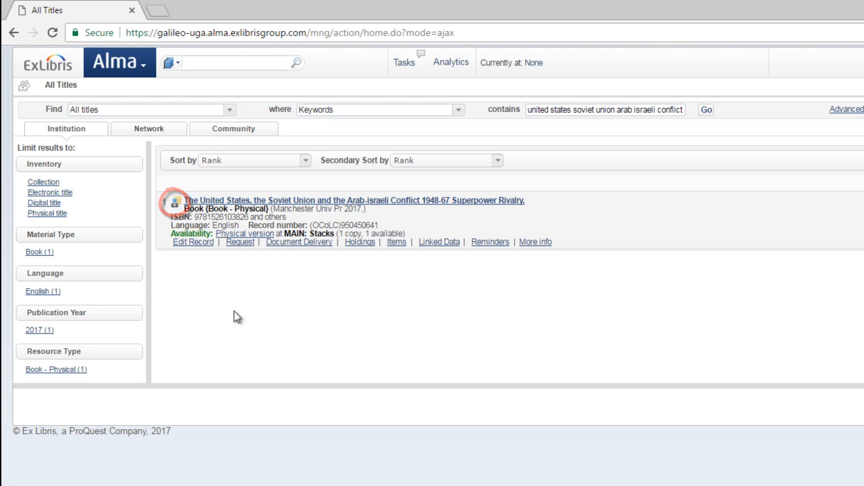
# - Review the found title's MARC record, return to the results and show the Network search results
pyautogui.click(304, 203)
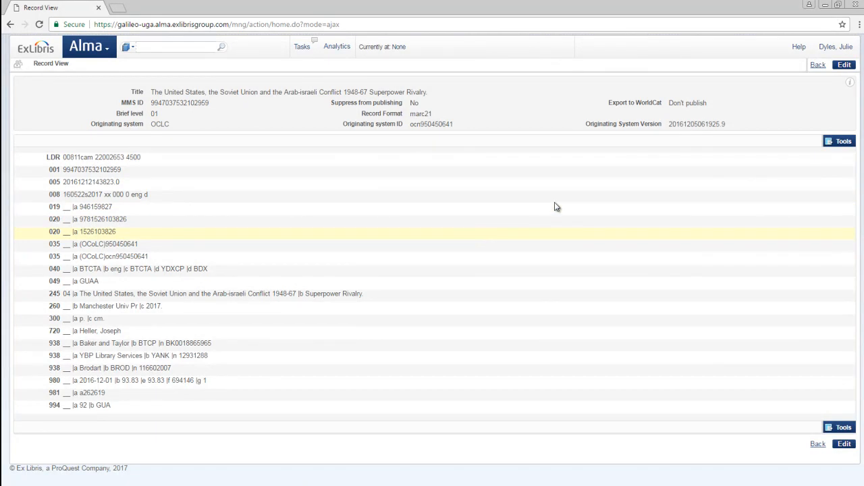
pyautogui.click(817, 65)
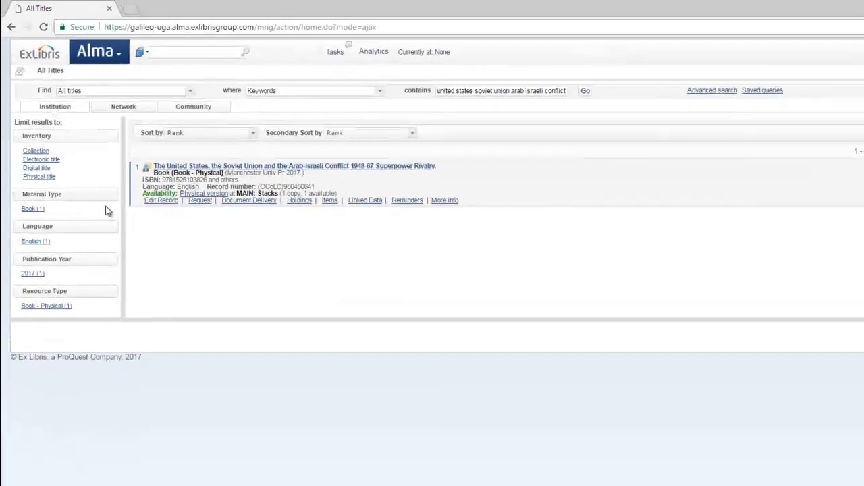
pyautogui.click(125, 107)
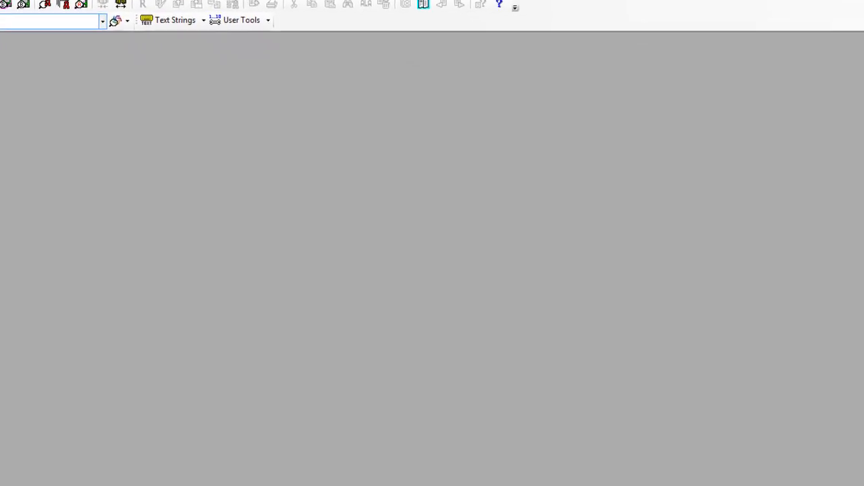
# - In OCLC Connexion, search WorldCat titles for "united states soviet union arab israeli conflict 1948-67"
pyautogui.press('F2')
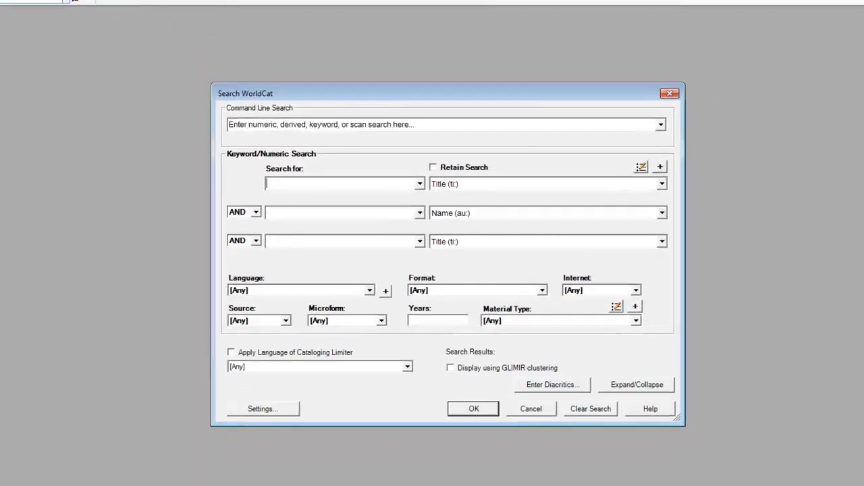
pyautogui.write('united st')
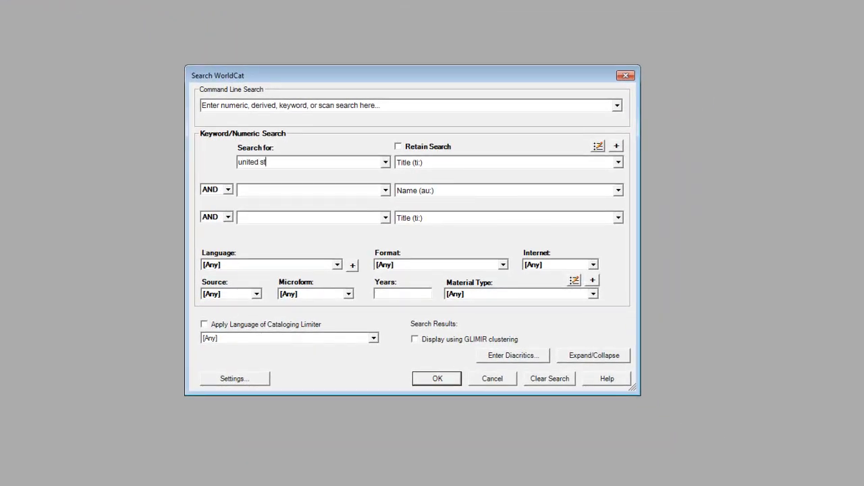
pyautogui.write('ates soviet union arab isr')
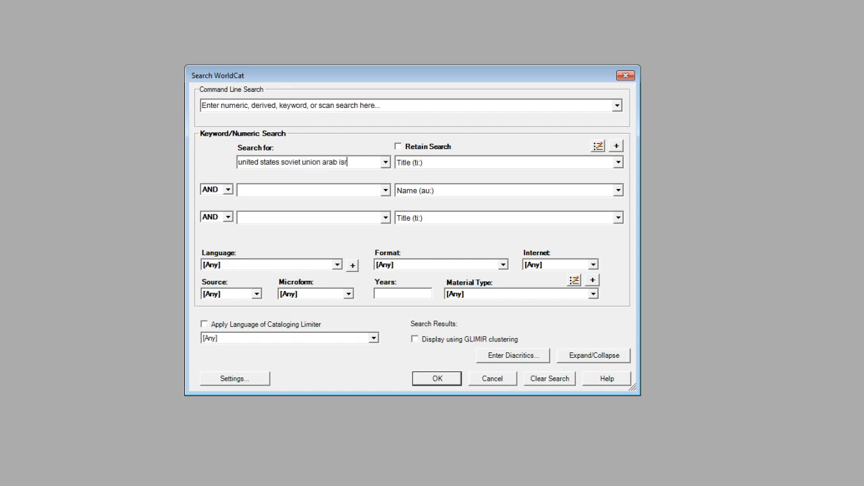
pyautogui.write('aeli conflict 1')
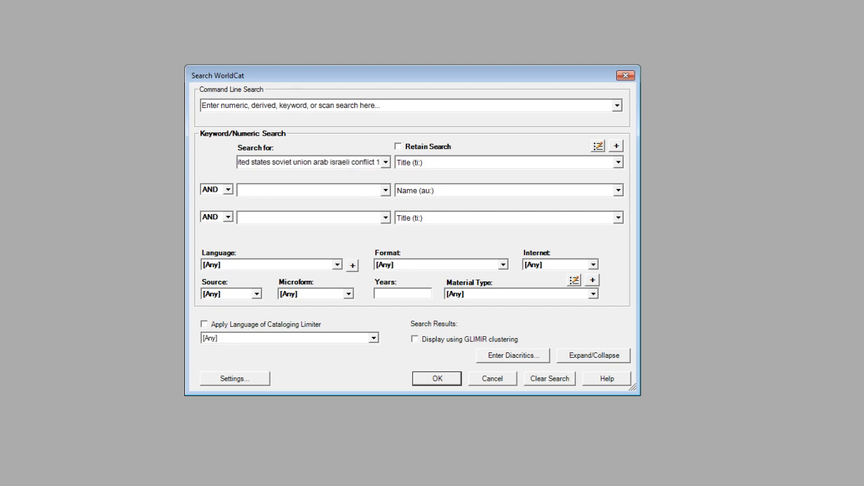
pyautogui.write('948-67')
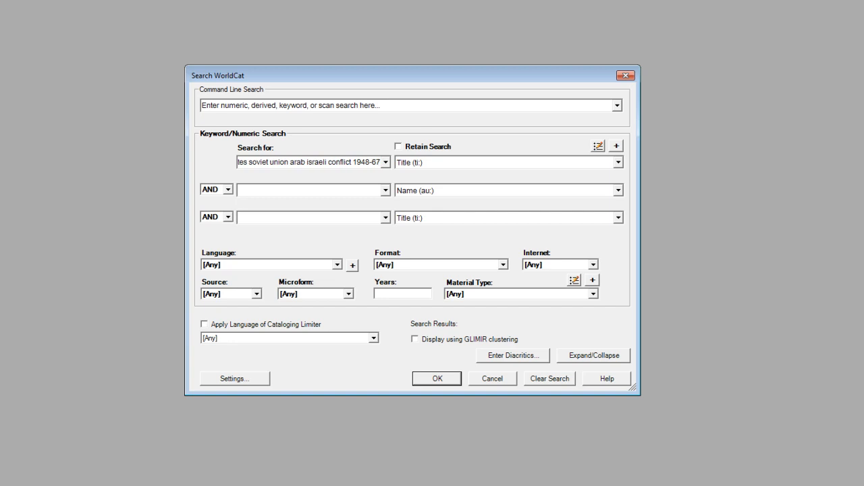
pyautogui.press('Return')
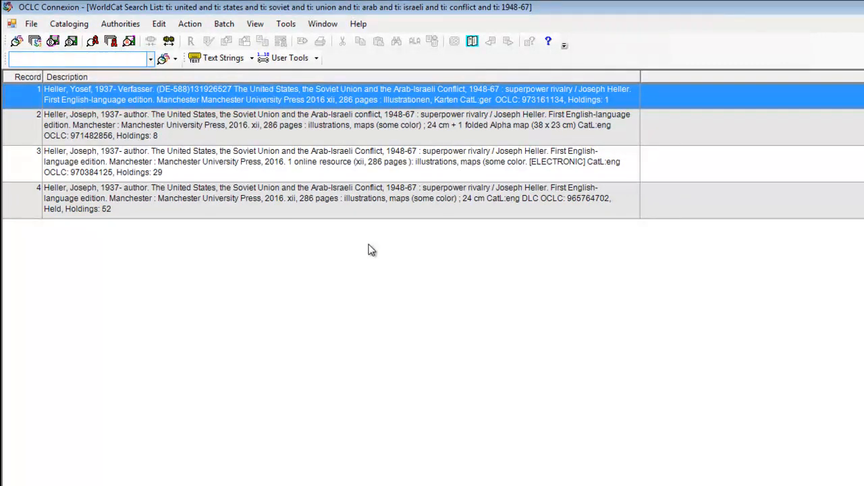
# - Open the English-language DLC print record with OCLC number 965764702 and select its OCLC number field
pyautogui.click(465, 201)
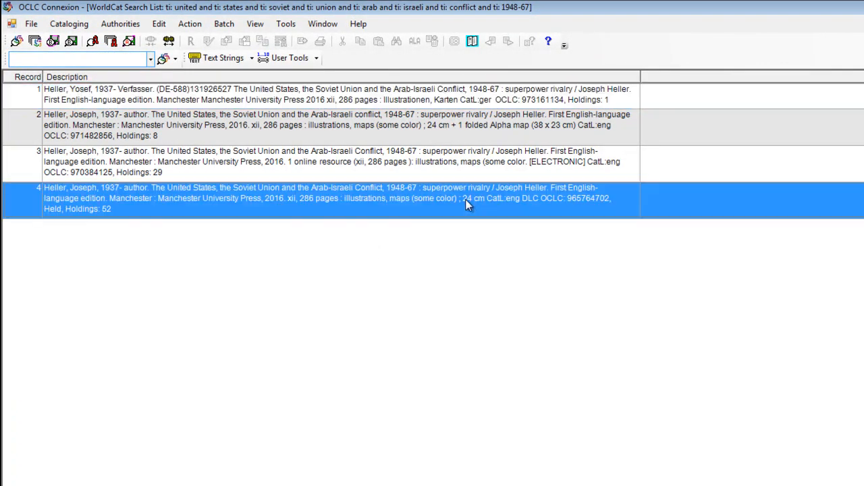
pyautogui.doubleClick(465, 200)
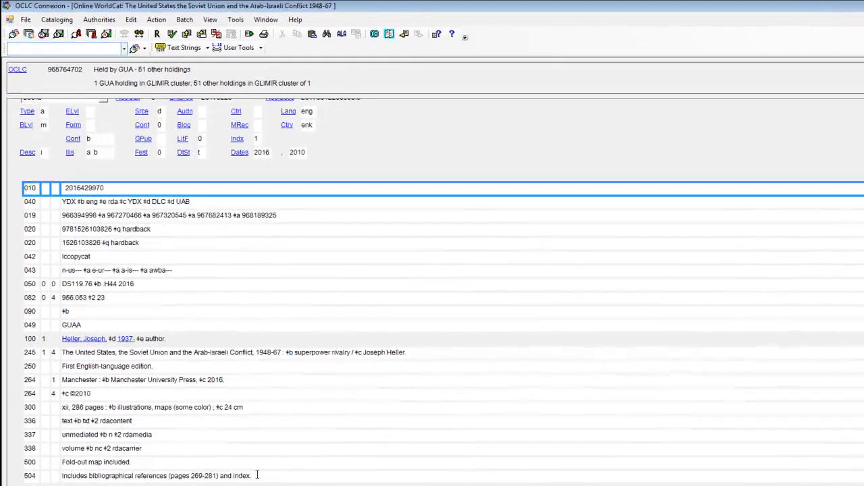
pyautogui.click(90, 75)
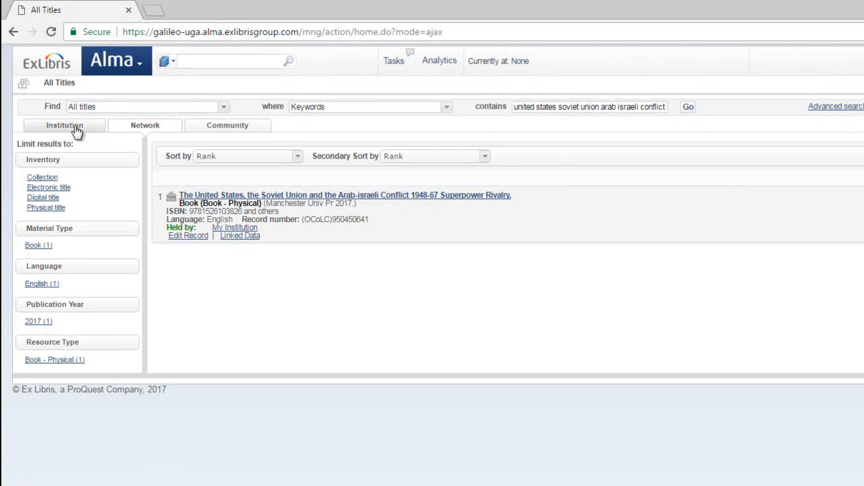
# - In Alma, show the Institution results, view the title's record and open it for editing in the MD Editor
pyautogui.click(75, 127)
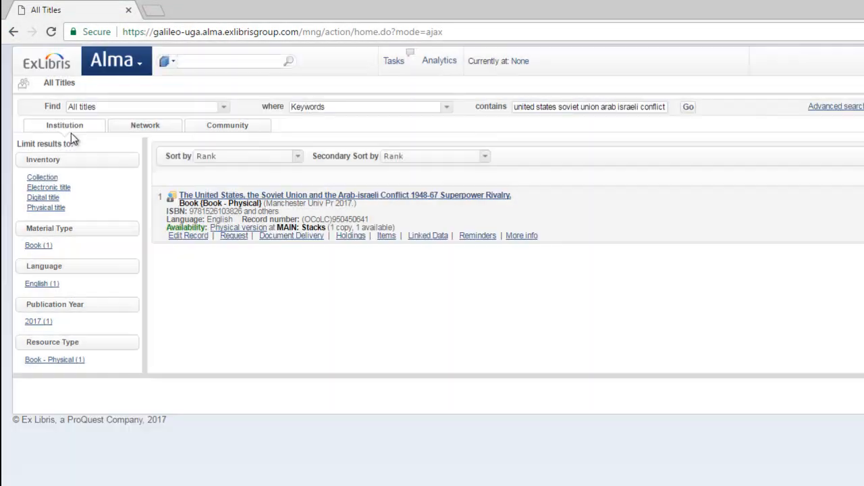
pyautogui.click(200, 196)
pyautogui.click(218, 316)
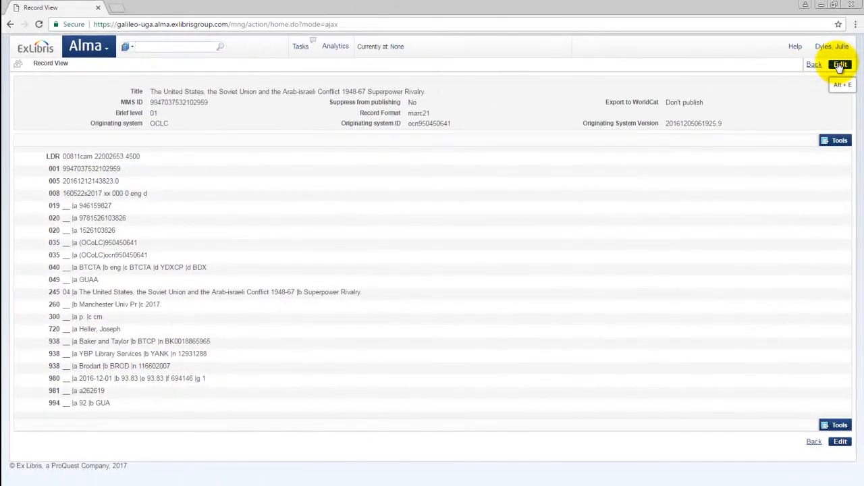
pyautogui.click(840, 65)
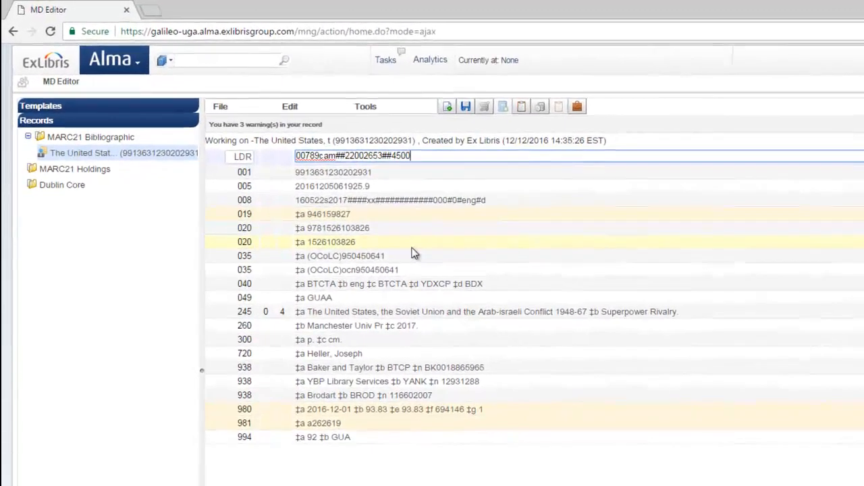
# - Add an 035 field below the second 020 field and enter the prefix (OCoLC) in subfield a
pyautogui.click(371, 241)
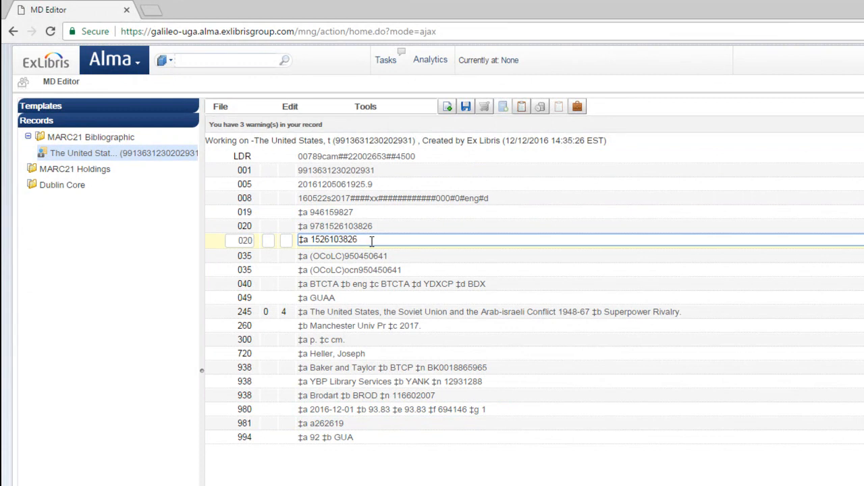
pyautogui.press('F8')
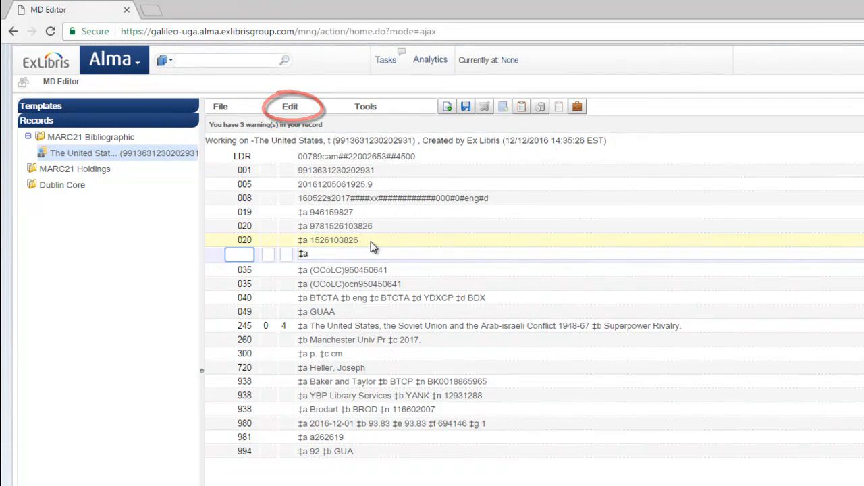
pyautogui.write('035')
pyautogui.press('Tab')
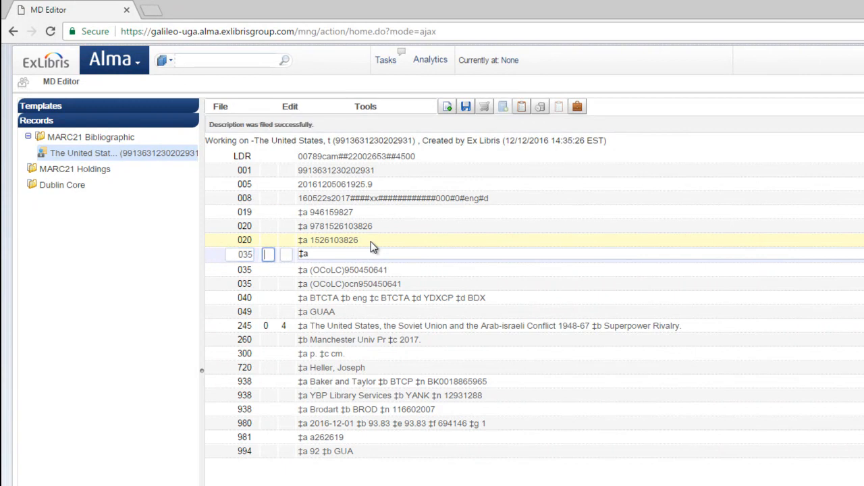
pyautogui.click(336, 253)
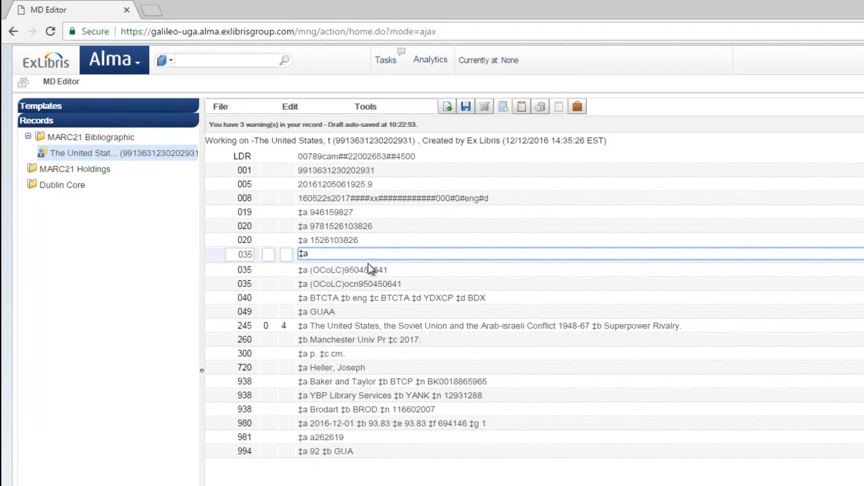
pyautogui.write('(OCoLC)')
# - Copy the OCLC number 965764702 from the Connexion record and paste it after the (OCoLC) prefix in Alma's new 035 field
pyautogui.hotkey('alt', 'Tab')
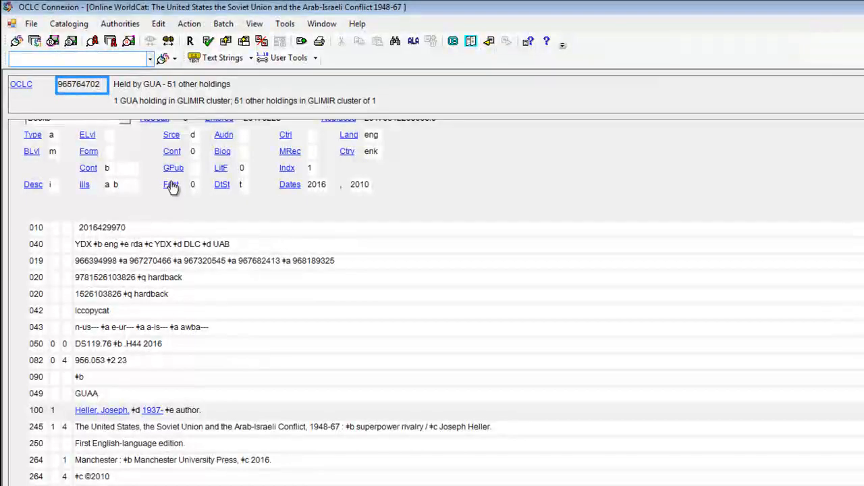
pyautogui.doubleClick(92, 83)
pyautogui.hotkey('ctrl', 'c')
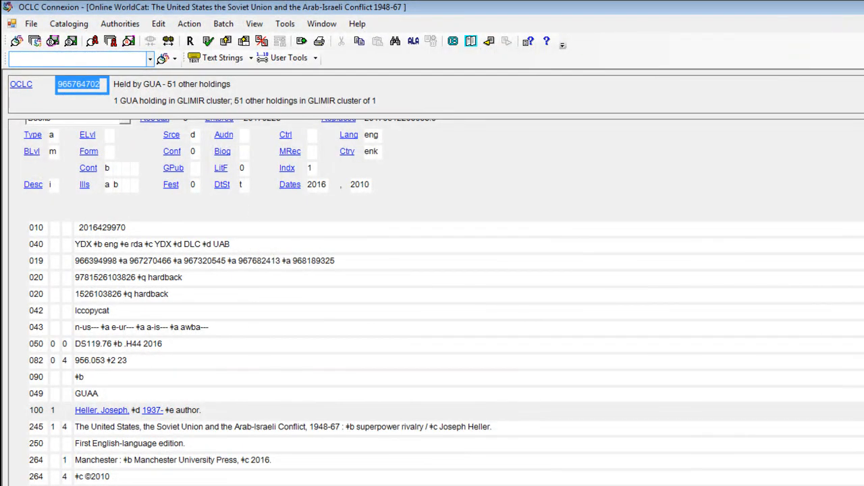
pyautogui.hotkey('alt', 'Tab')
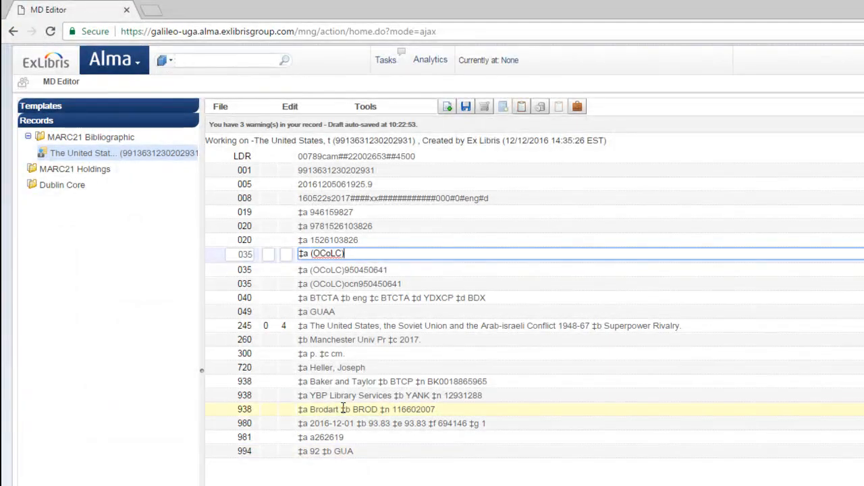
pyautogui.click(361, 254)
pyautogui.hotkey('ctrl', 'v')
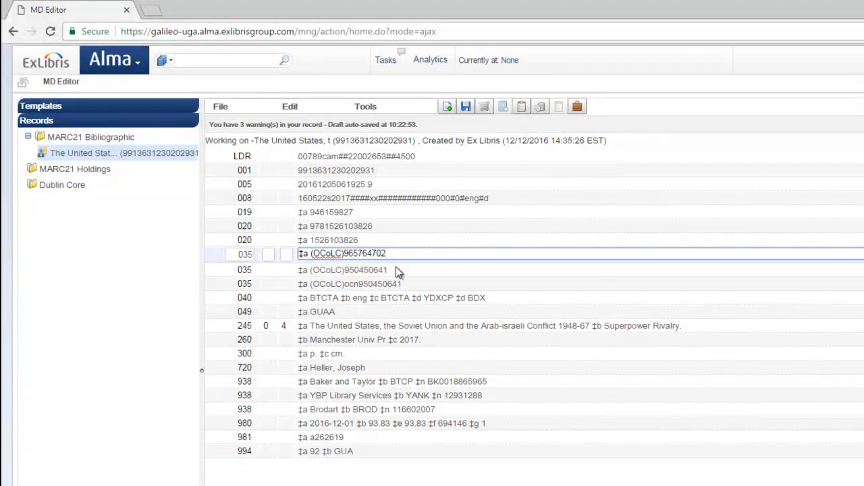
# - Remove the two old 035 fields containing the number 950450641
pyautogui.click(397, 269)
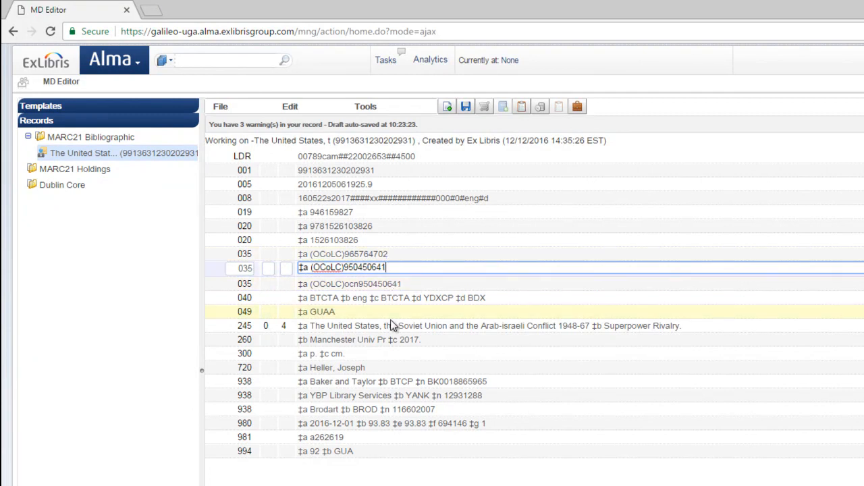
pyautogui.click(292, 108)
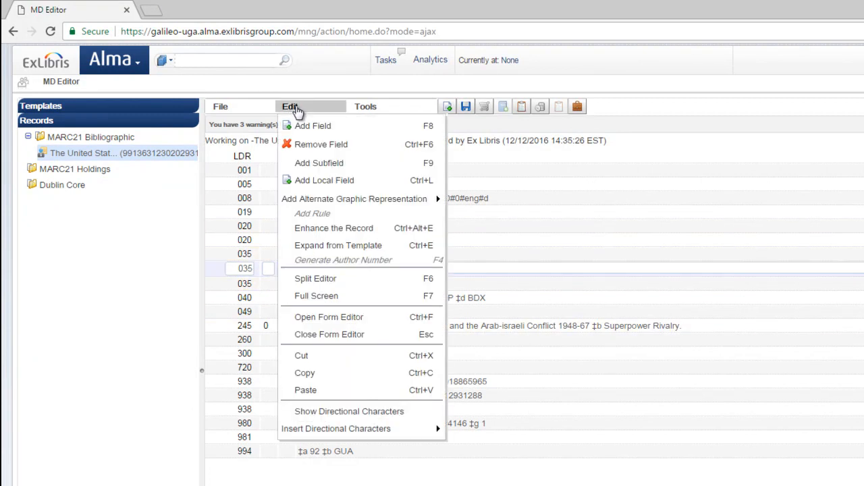
pyautogui.click(322, 145)
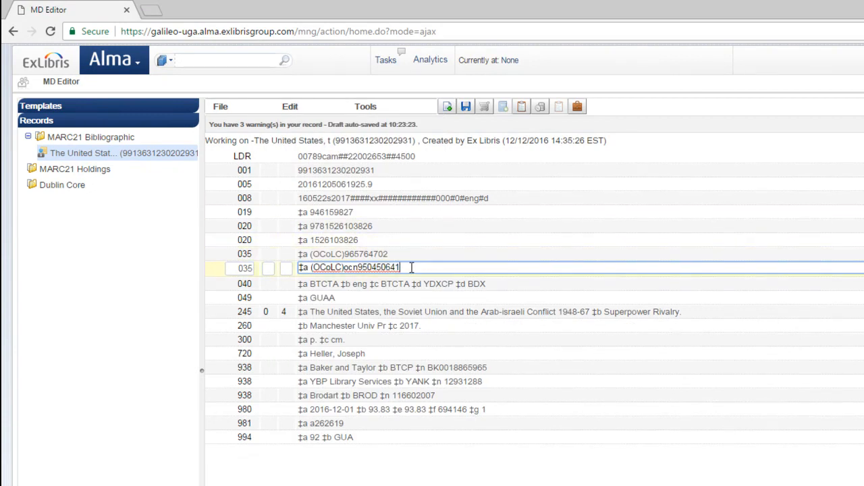
pyautogui.hotkey('ctrl', 'F6')
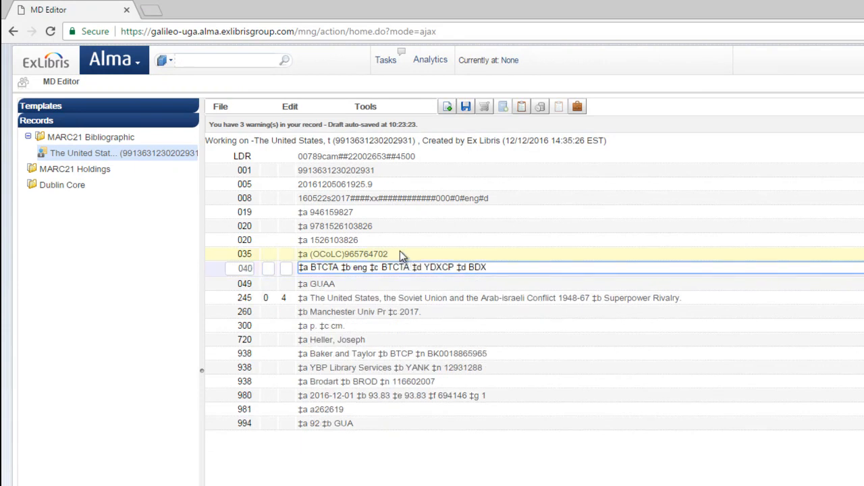
# - Save and release the bibliographic record with the new 035 field, and return to the title's search results
pyautogui.click(402, 253)
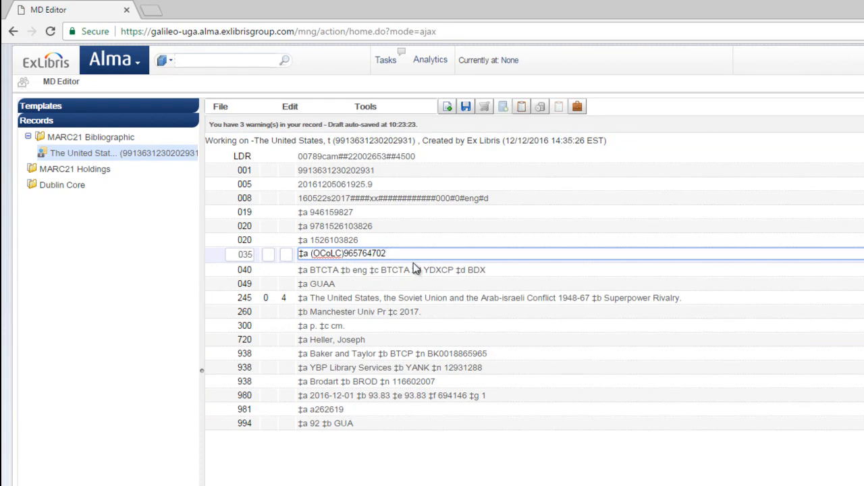
pyautogui.click(235, 110)
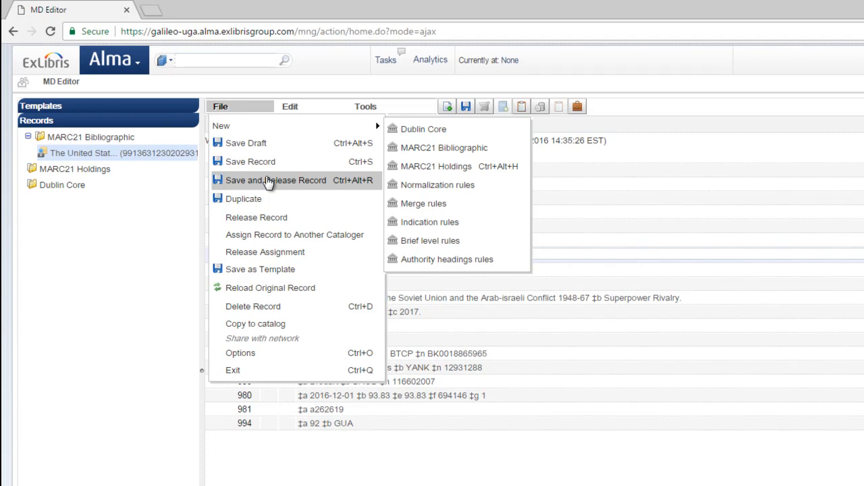
pyautogui.click(268, 181)
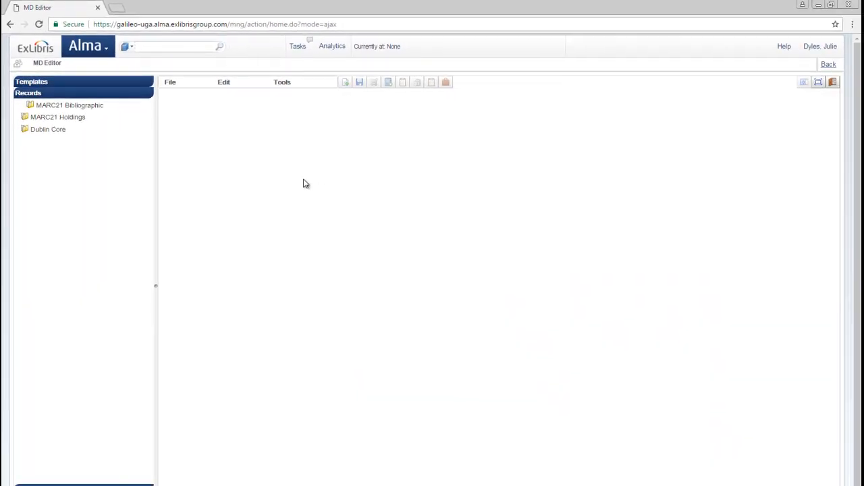
pyautogui.click(829, 65)
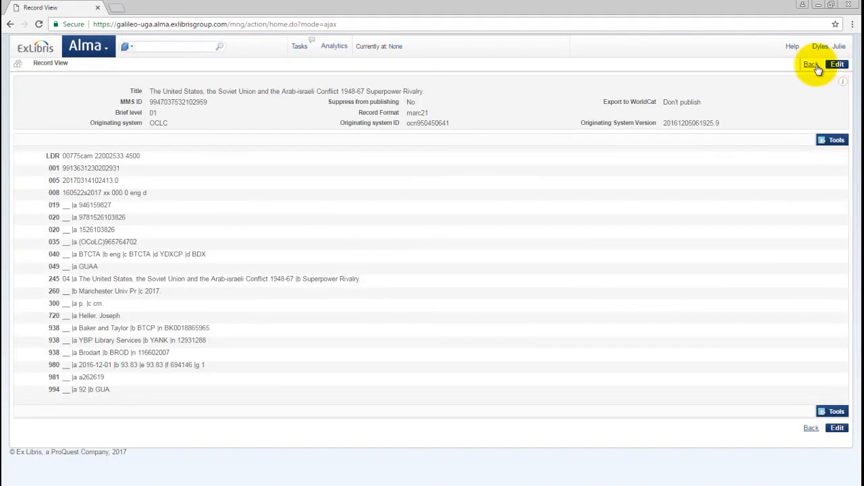
pyautogui.click(810, 65)
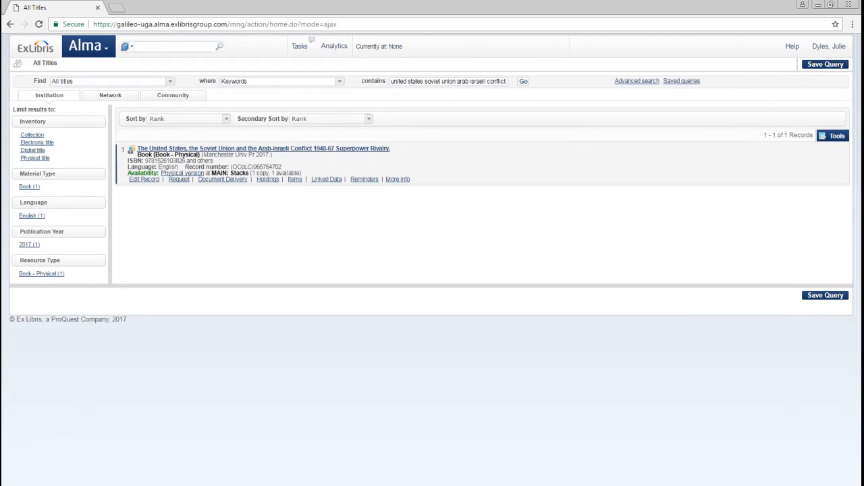
pyautogui.click(174, 485)
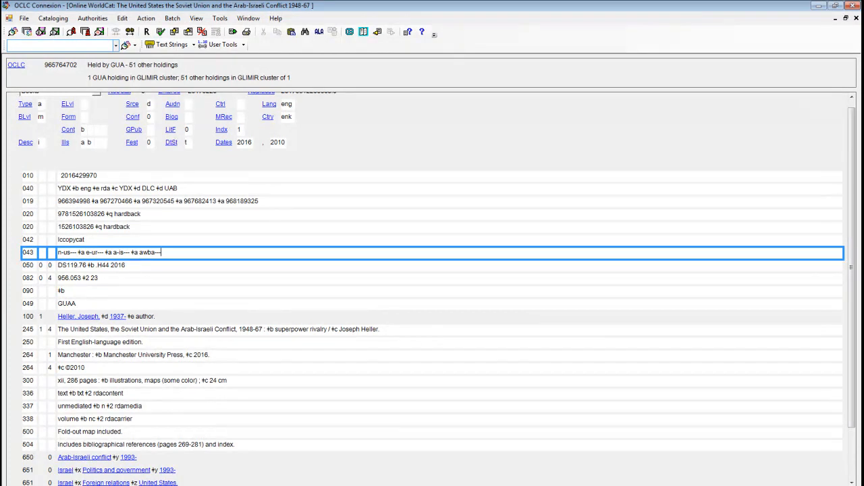
pyautogui.press('F5')
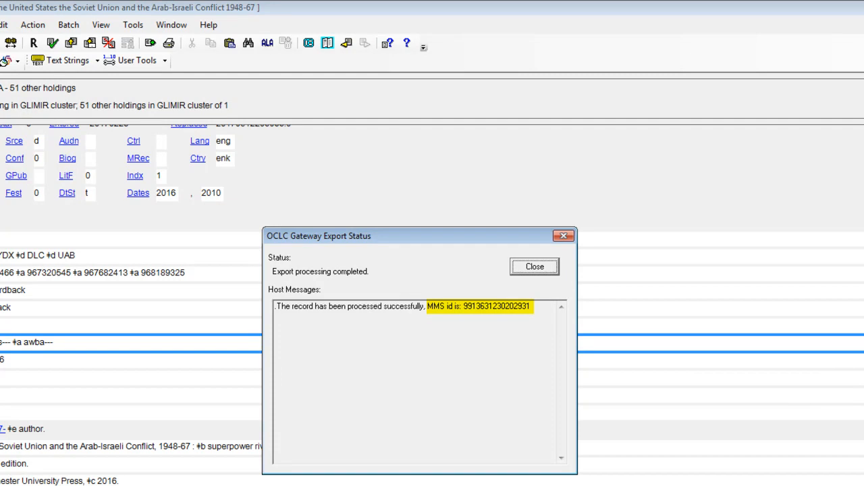
pyautogui.moveTo(463, 306); pyautogui.dragTo(535, 309)
pyautogui.hotkey('ctrl', 'c')
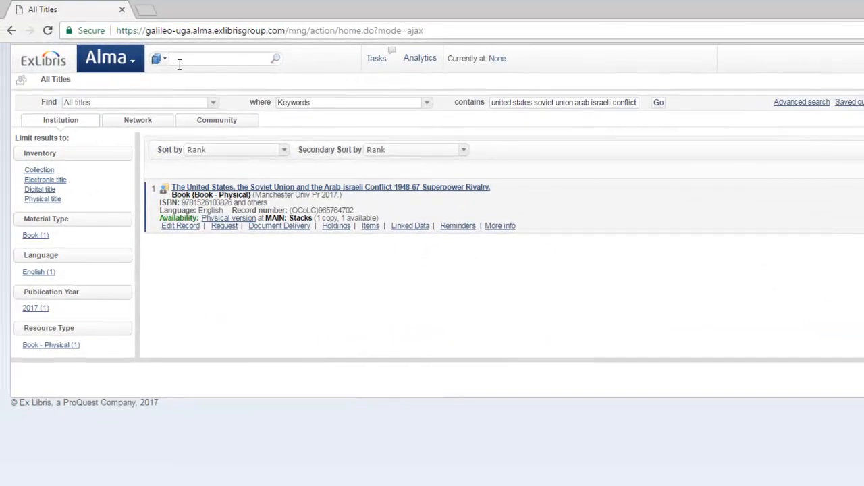
pyautogui.click(181, 59)
pyautogui.hotkey('ctrl', 'v')
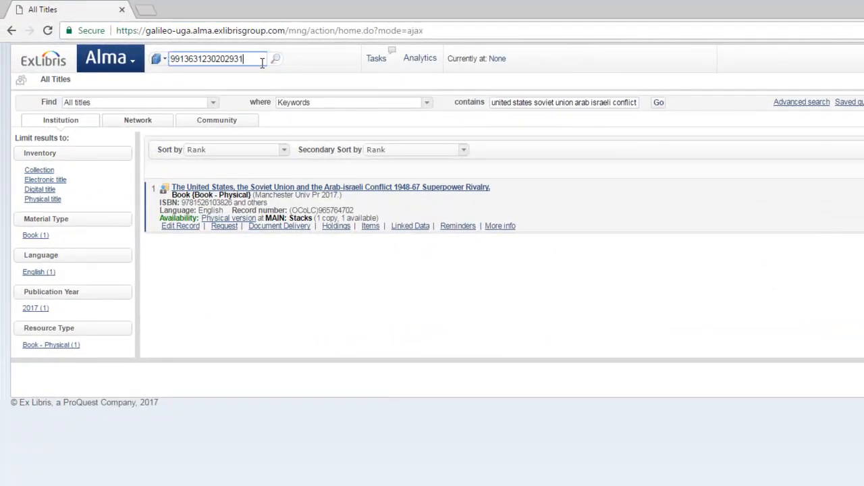
pyautogui.press('Return')
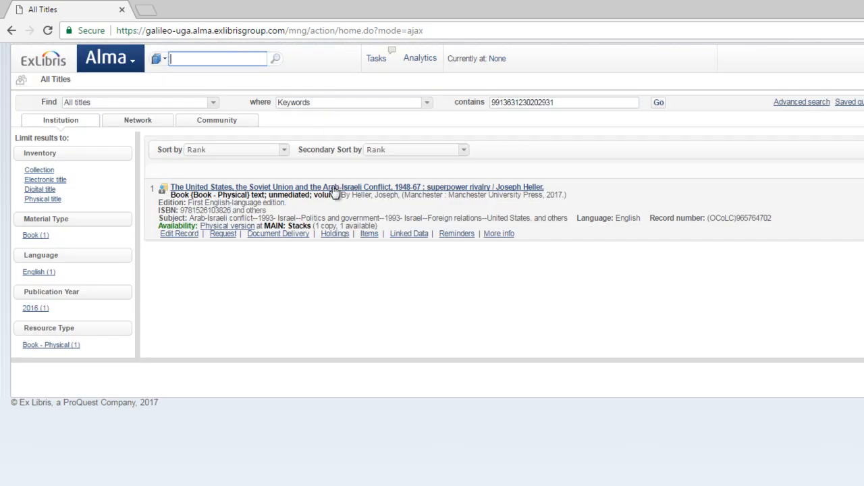
pyautogui.click(332, 187)
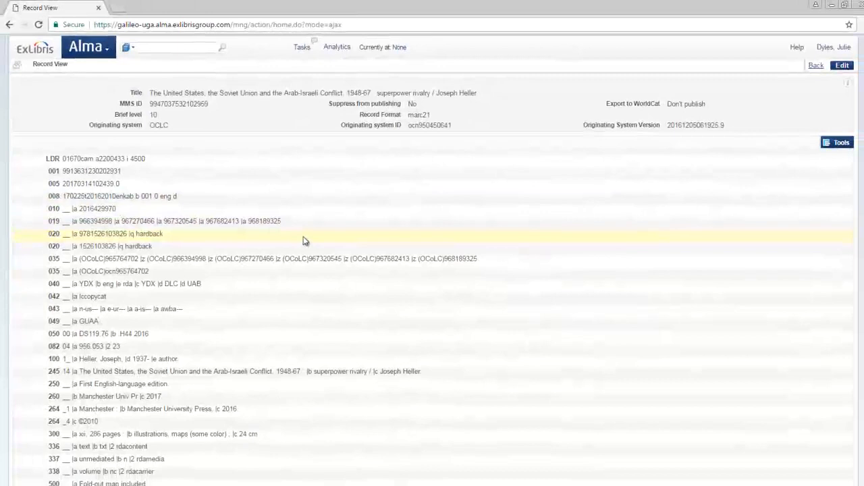
pyautogui.scroll(-1, 352, 279)
pyautogui.scroll(-3, 302, 239)
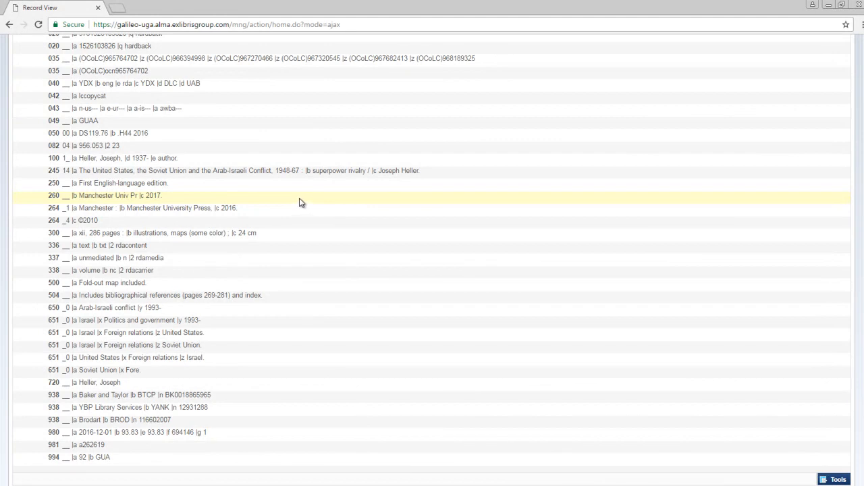
pyautogui.scroll(3, 338, 258)
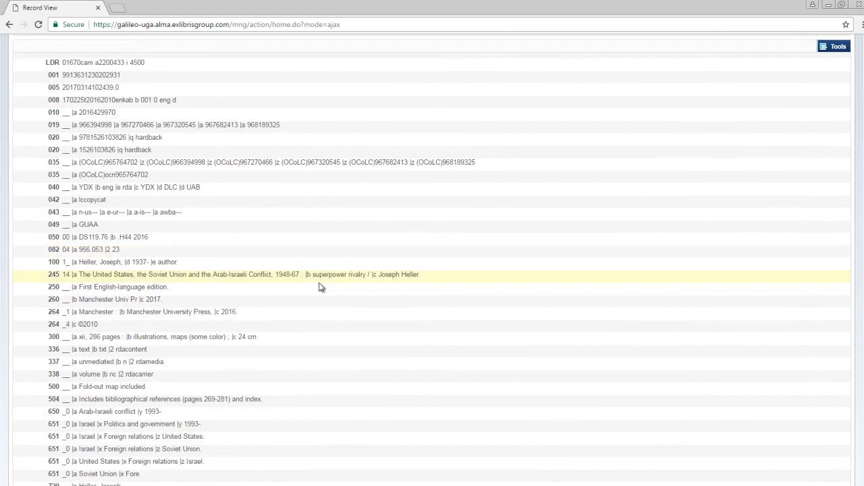
pyautogui.scroll(1, 322, 286)
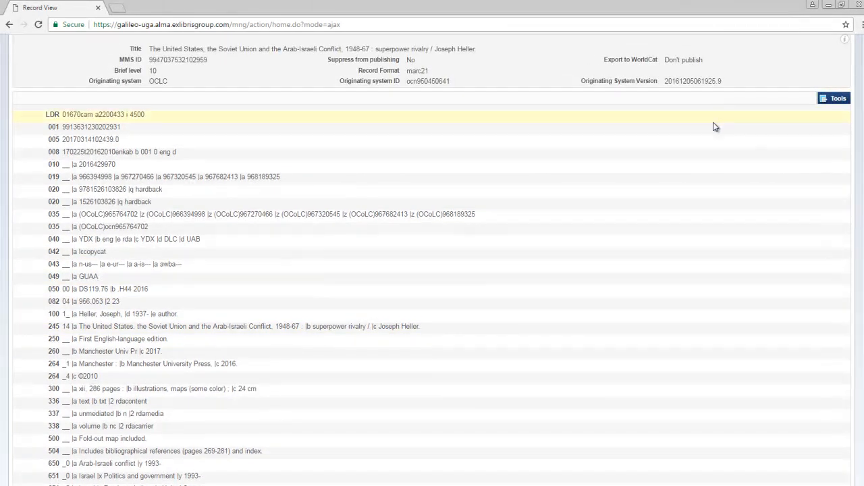
pyautogui.scroll(1, 717, 124)
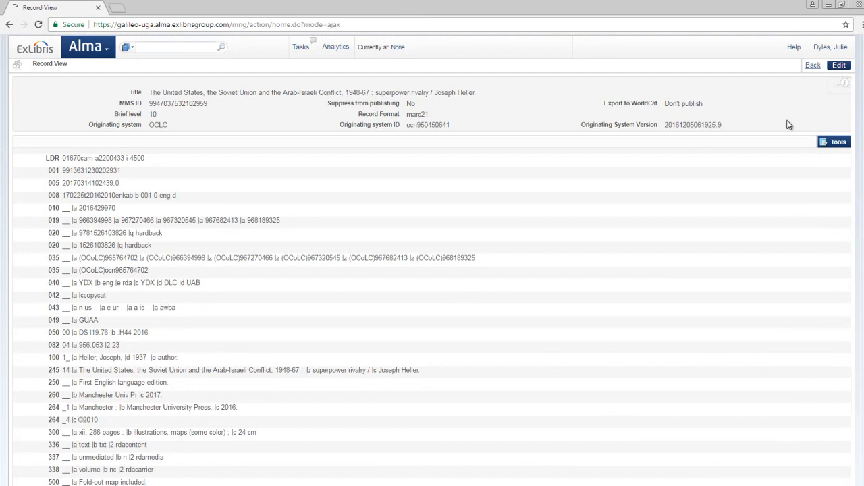
# - Open the bibliographic record in the MD Editor and open its Main Library holding for editing in an unsplit view
pyautogui.click(839, 66)
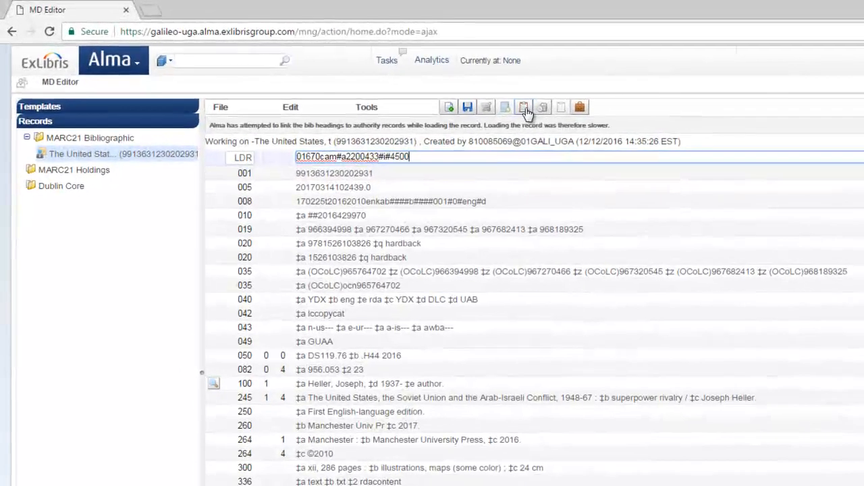
pyautogui.click(526, 110)
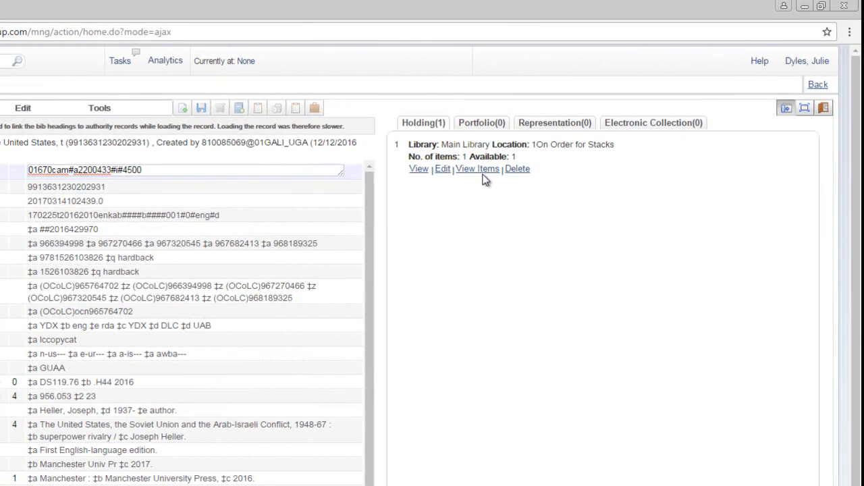
pyautogui.click(443, 169)
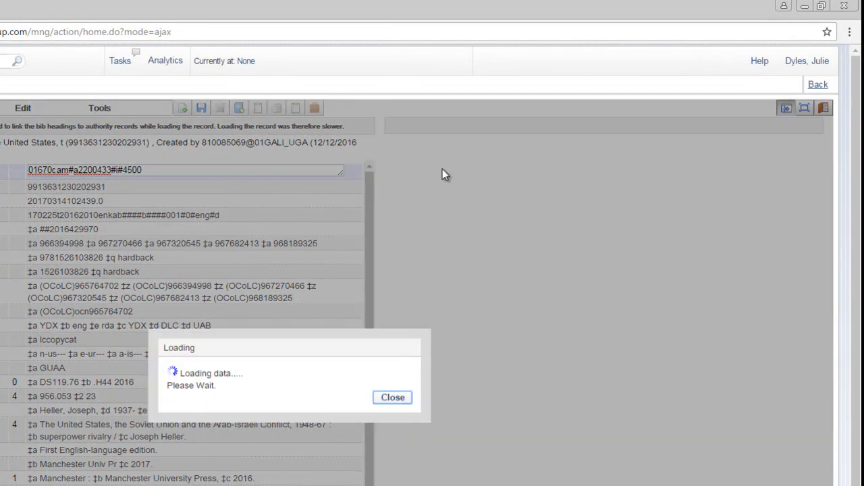
pyautogui.click(786, 108)
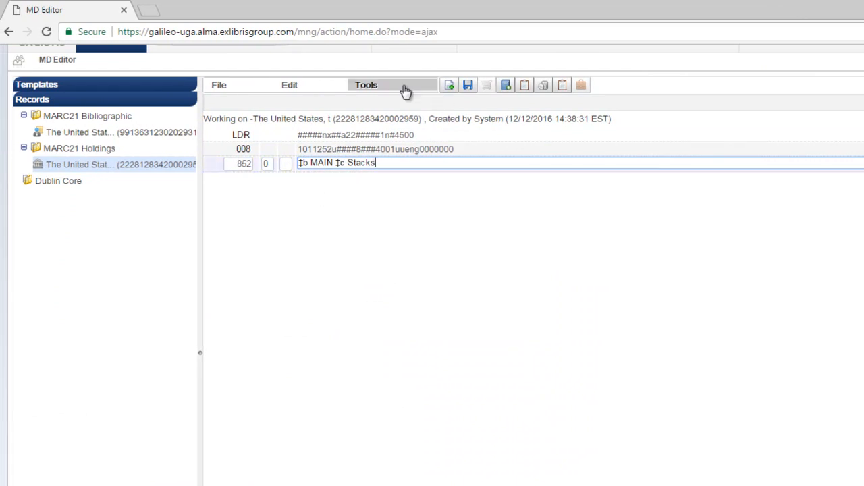
# - Use the form editor to set the 852 shelving location to Main_D, and save the holdings record
pyautogui.click(293, 93)
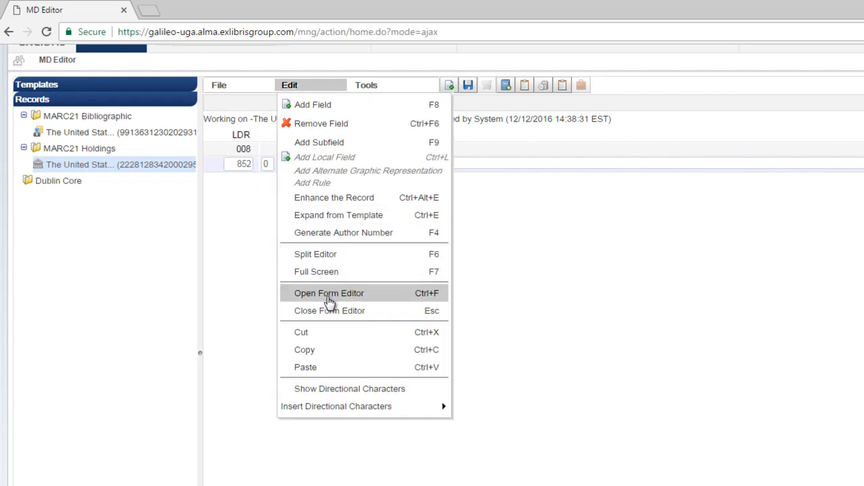
pyautogui.click(328, 296)
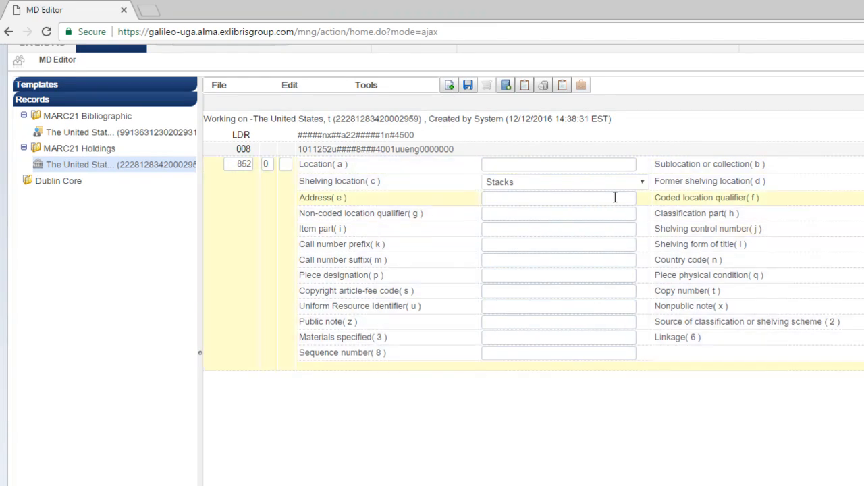
pyautogui.click(641, 181)
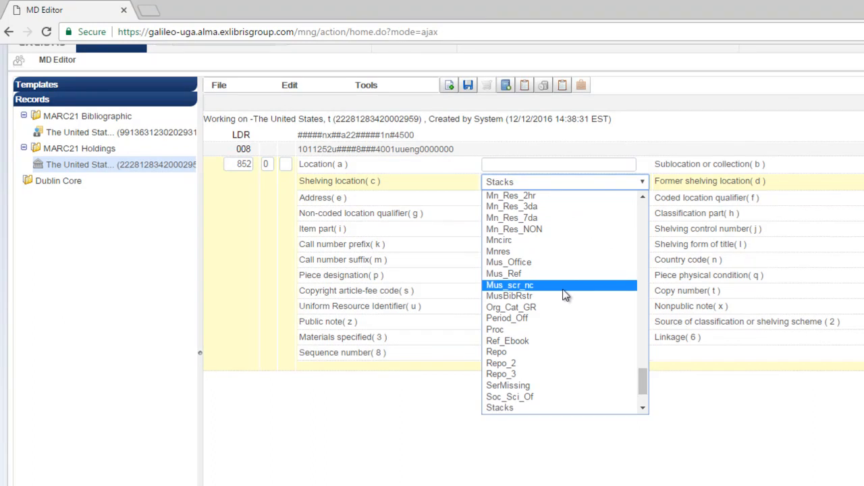
pyautogui.scroll(5, 559, 300)
pyautogui.scroll(8, 556, 297)
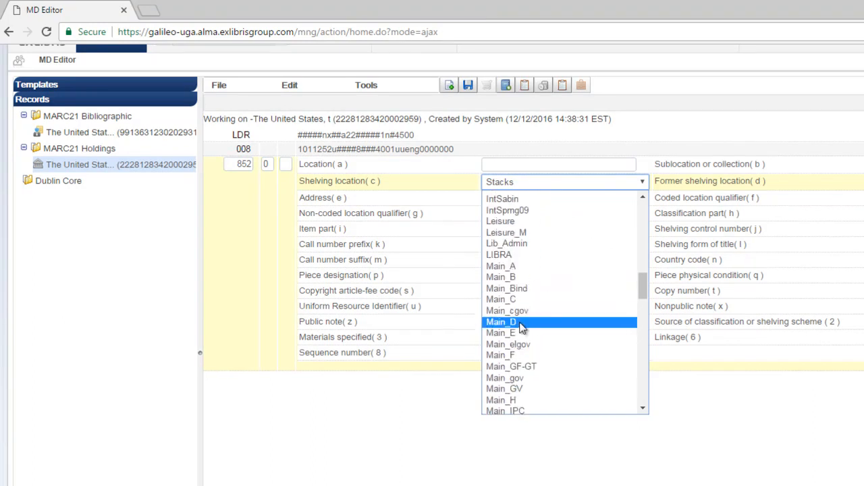
pyautogui.click(522, 322)
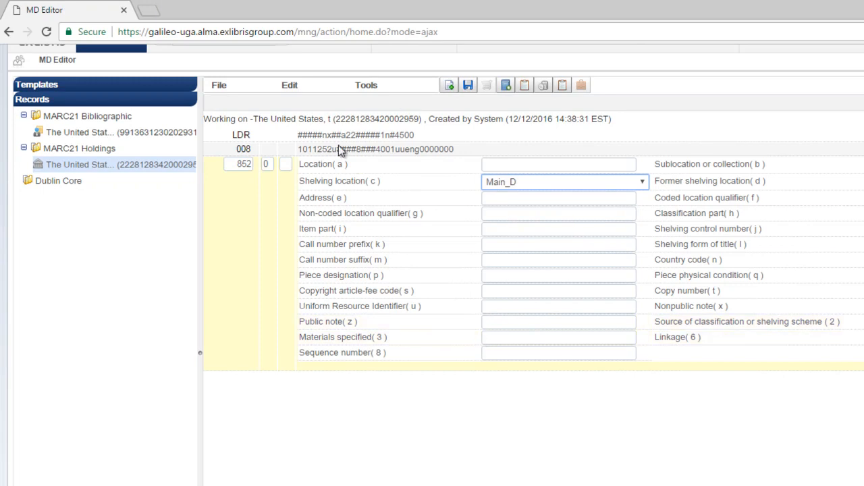
pyautogui.click(291, 88)
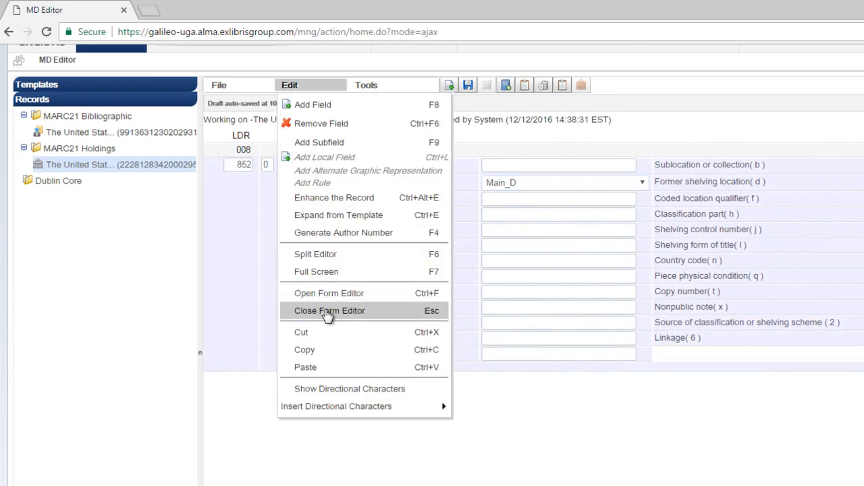
pyautogui.click(326, 310)
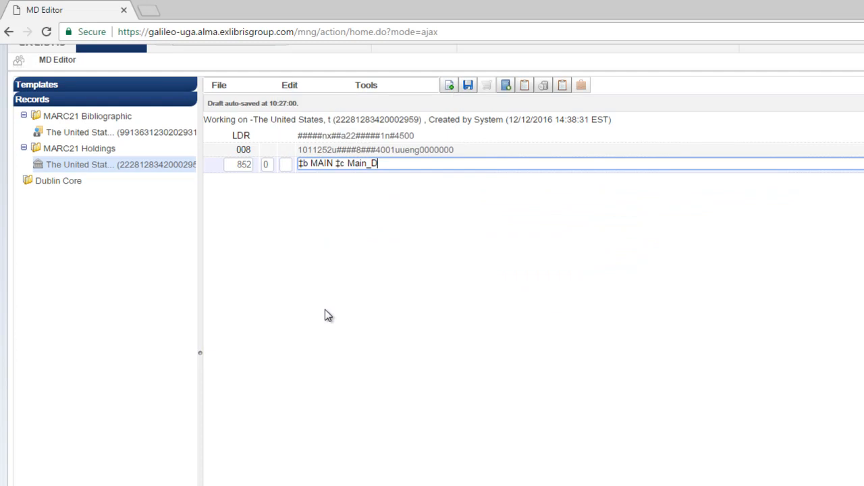
pyautogui.click(468, 87)
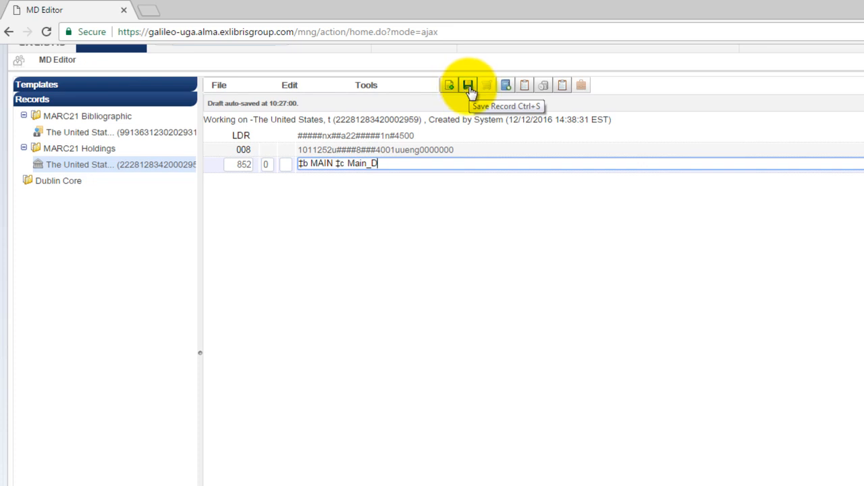
pyautogui.click(469, 87)
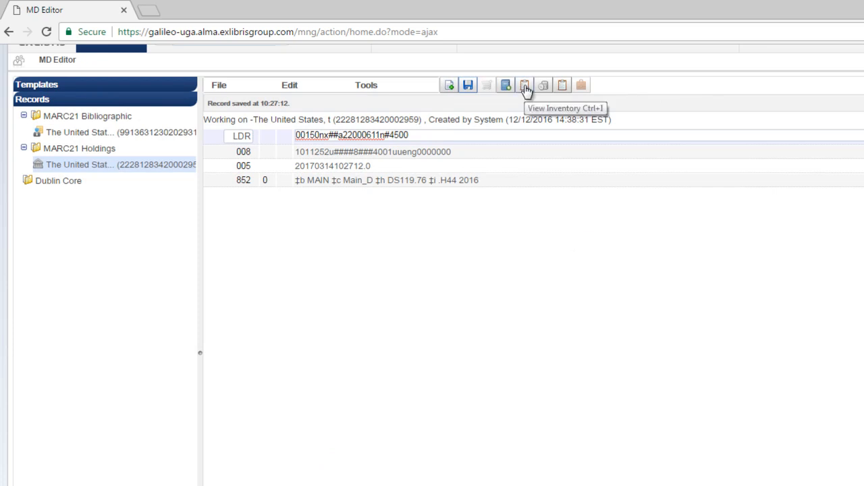
pyautogui.click(525, 87)
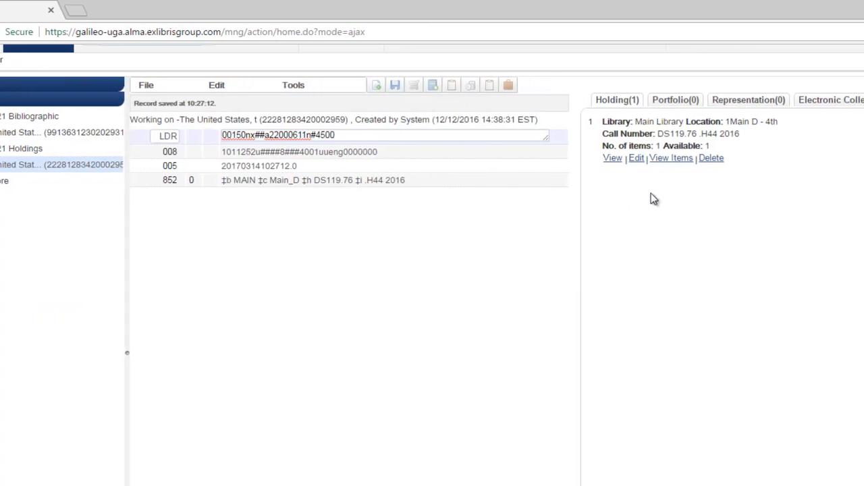
pyautogui.click(683, 158)
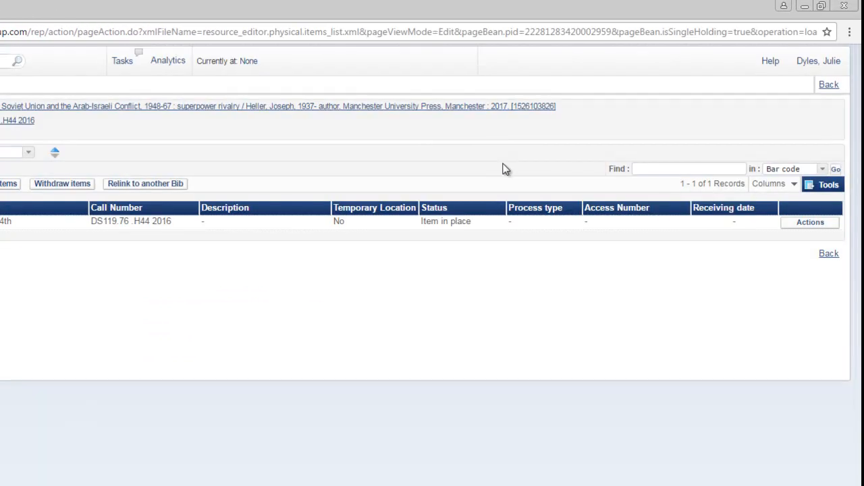
pyautogui.click(817, 226)
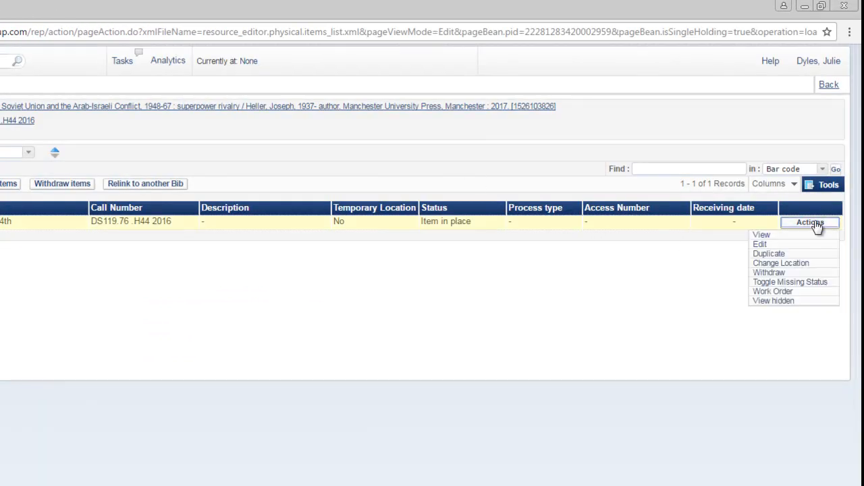
pyautogui.click(766, 246)
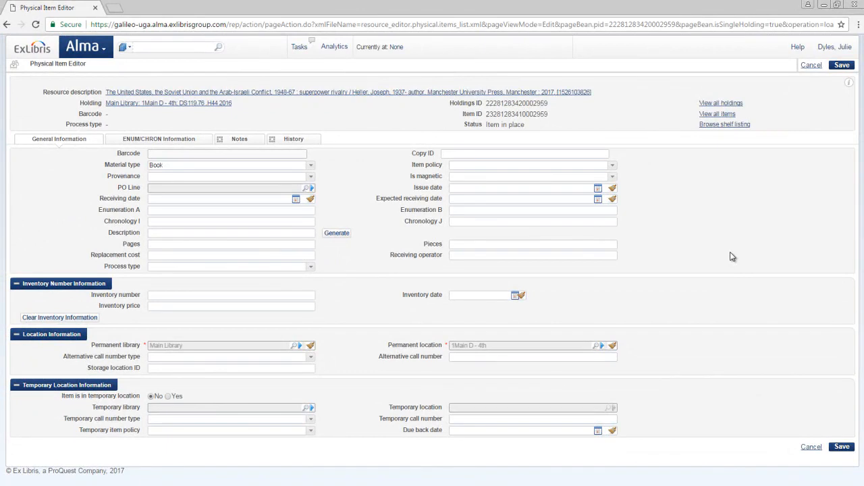
pyautogui.write('900000687')
pyautogui.click(842, 447)
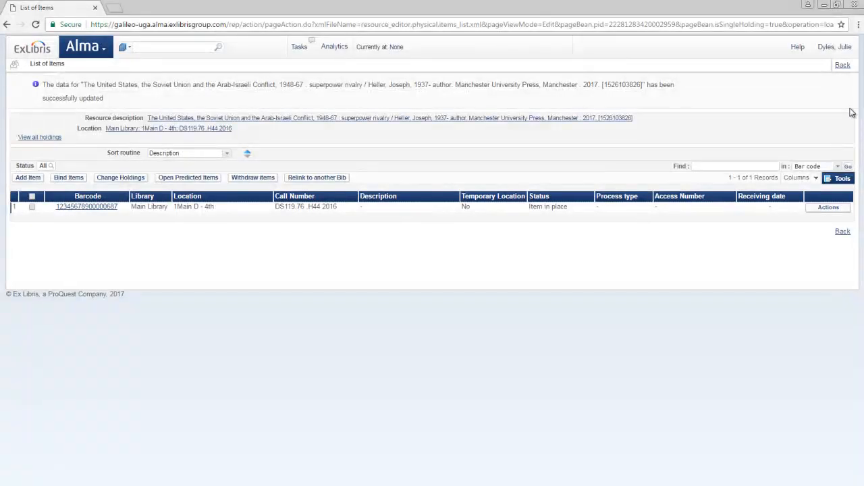
# - Return to the MD Editor from the item list, then save and release the title's MARC21 holdings record
pyautogui.click(841, 67)
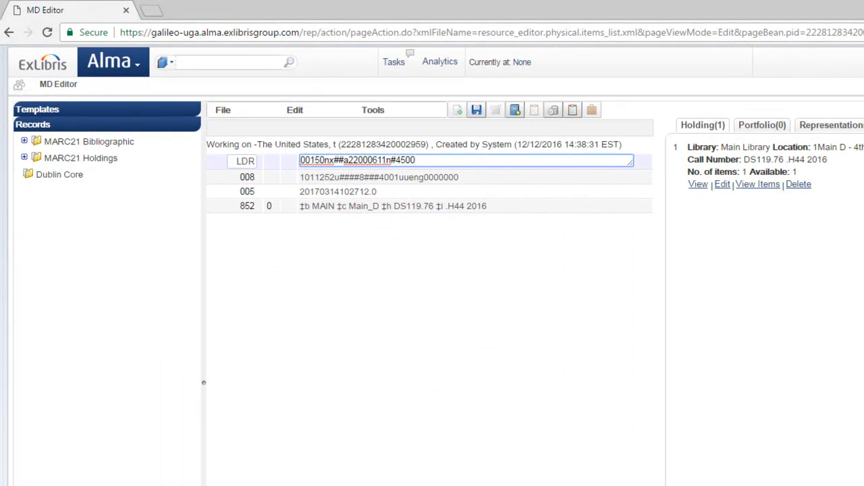
pyautogui.click(25, 157)
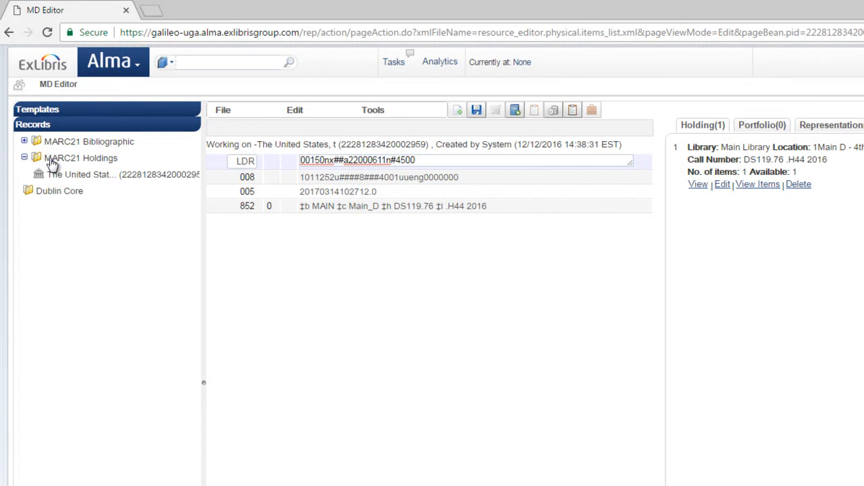
pyautogui.click(224, 112)
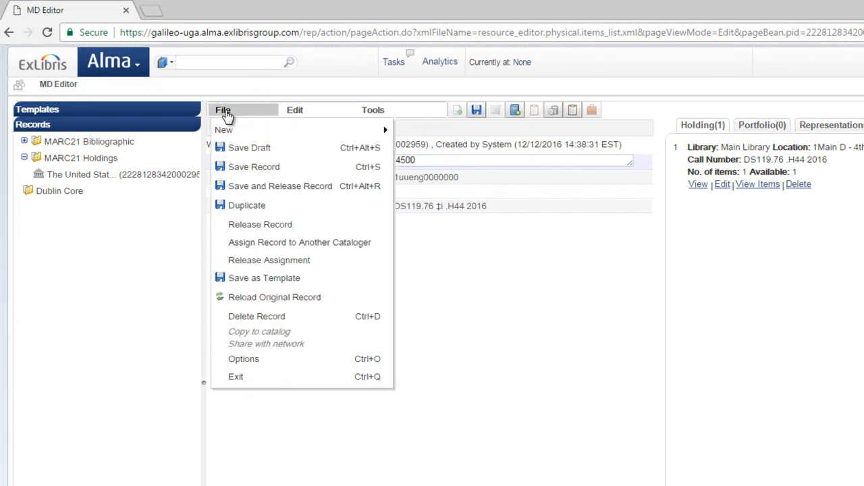
pyautogui.click(288, 191)
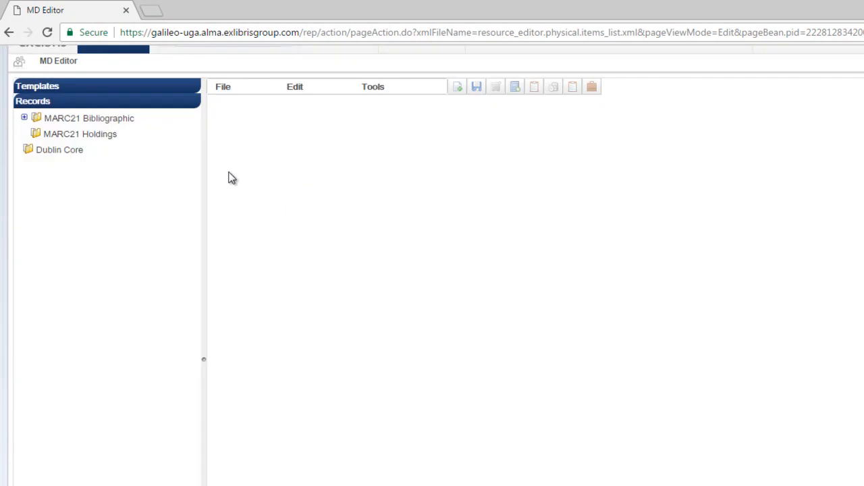
# - Open the title's draft under MARC21 Bibliographic and release all records in that folder, confirming the release
pyautogui.click(24, 118)
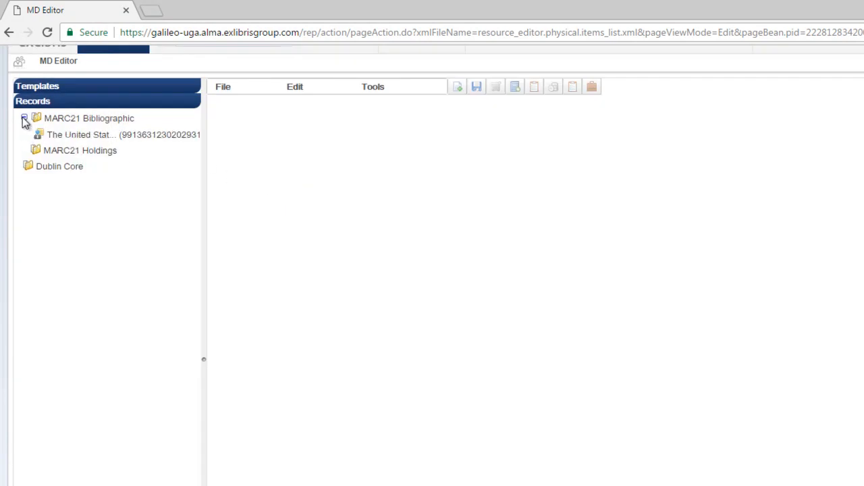
pyautogui.click(49, 135)
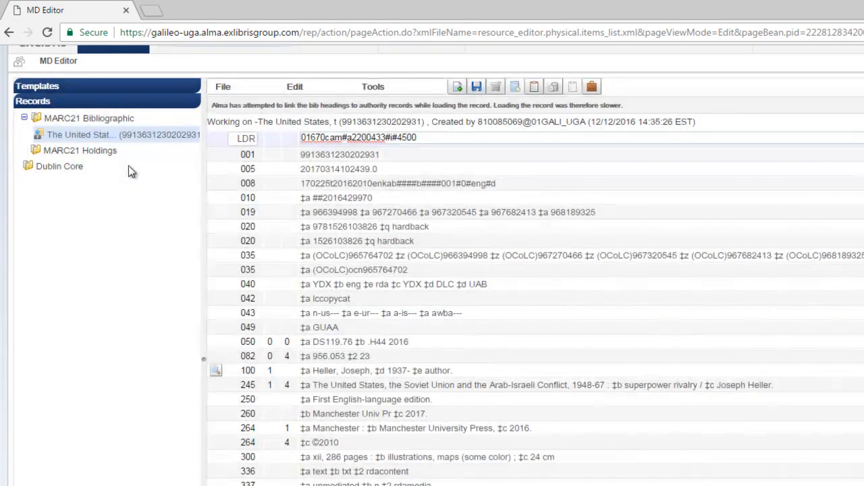
pyautogui.rightClick(99, 123)
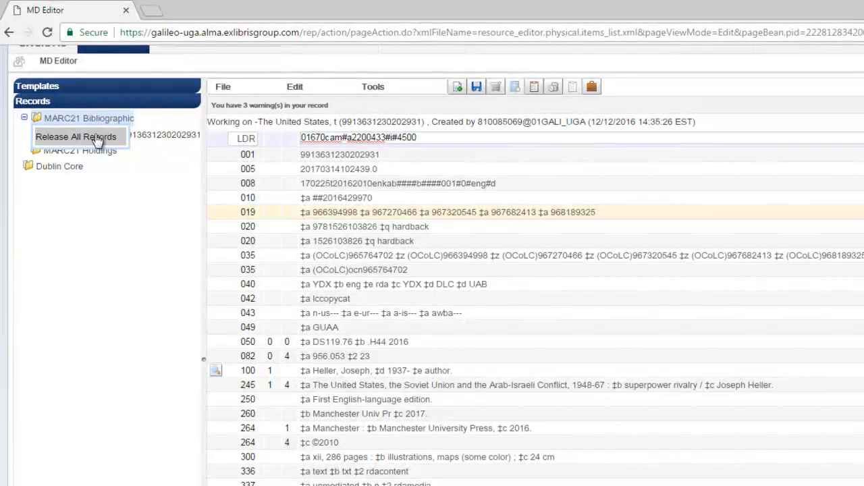
pyautogui.click(97, 139)
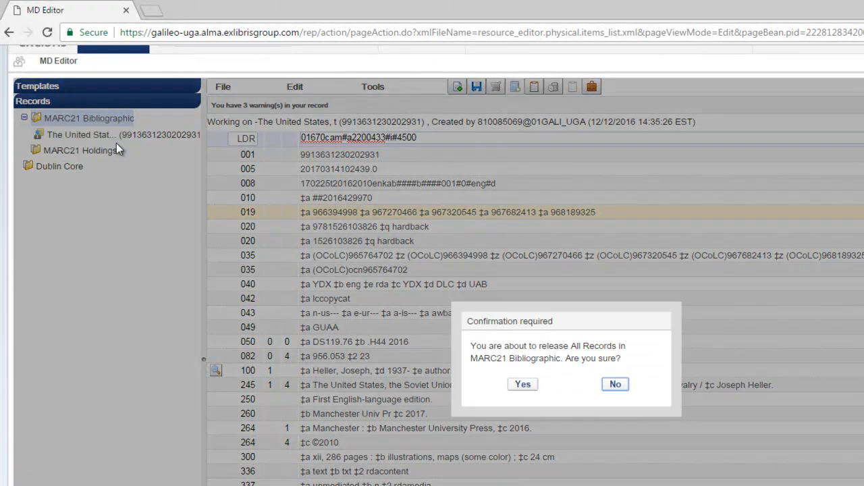
pyautogui.click(523, 386)
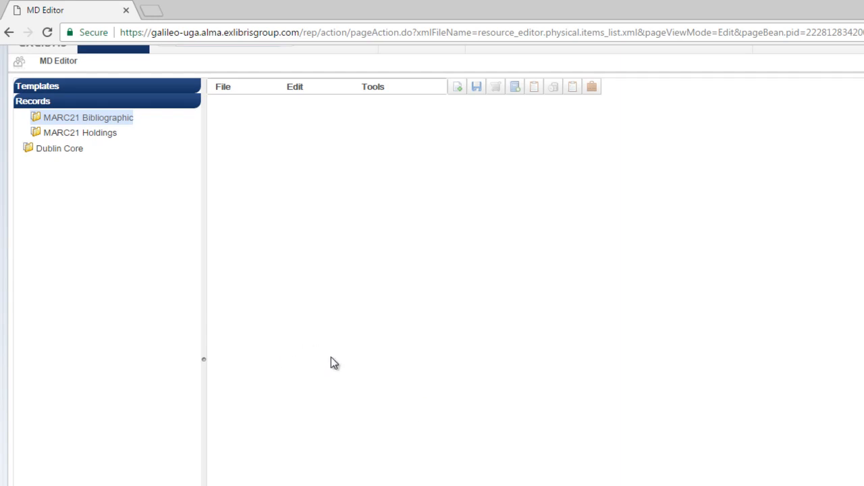
# - Run a repository search of all titles for the keywords "united states soviet union and arab israeli conflict 1948-67"
pyautogui.scroll(2, 330, 357)
pyautogui.click(141, 68)
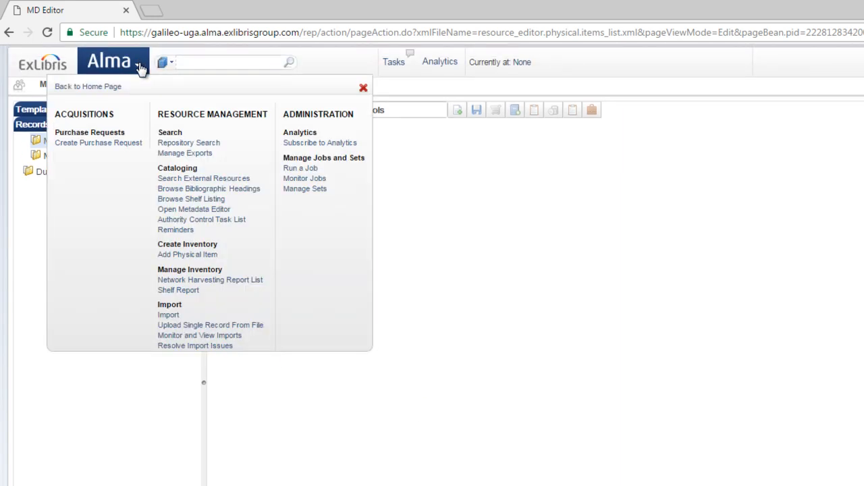
pyautogui.click(189, 142)
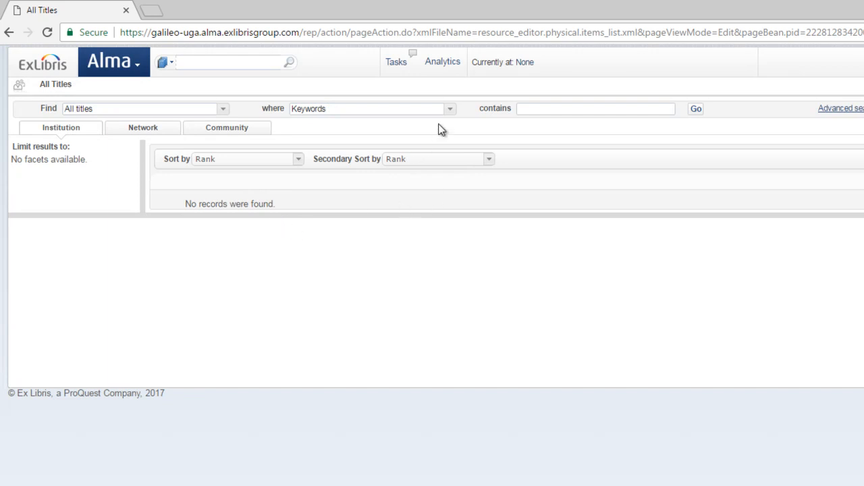
pyautogui.click(530, 109)
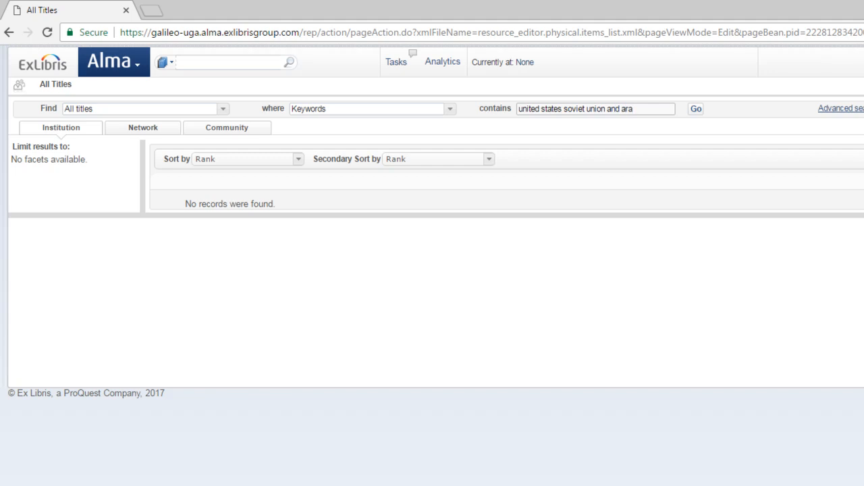
pyautogui.write('onflict 1948-67')
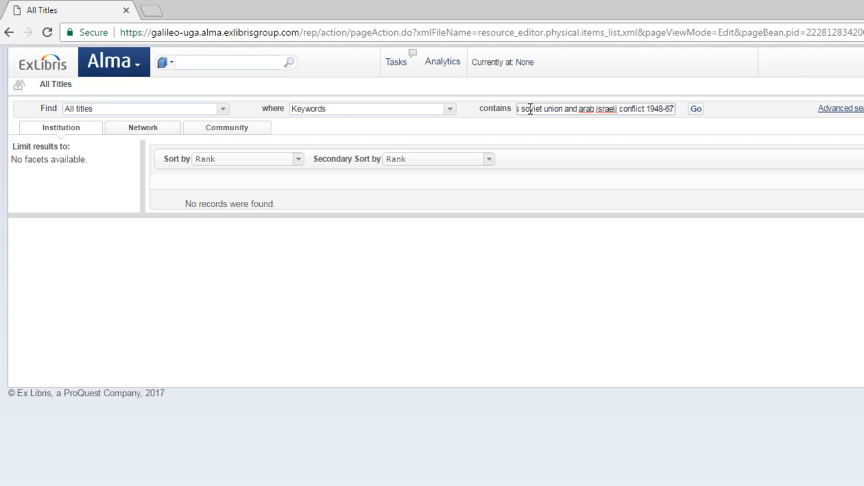
pyautogui.click(696, 109)
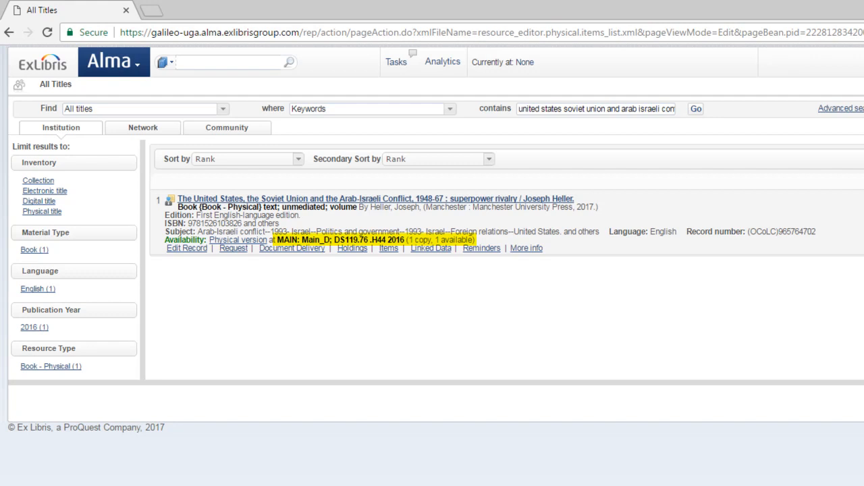
# - Open the found title's Institution record, review its MARC fields and return to the search results
pyautogui.click(303, 199)
pyautogui.scroll(-4, 509, 351)
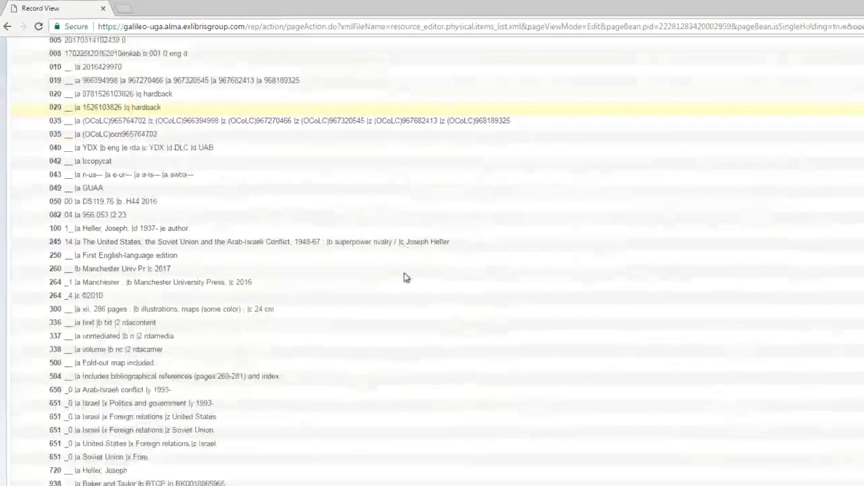
pyautogui.scroll(5, 376, 256)
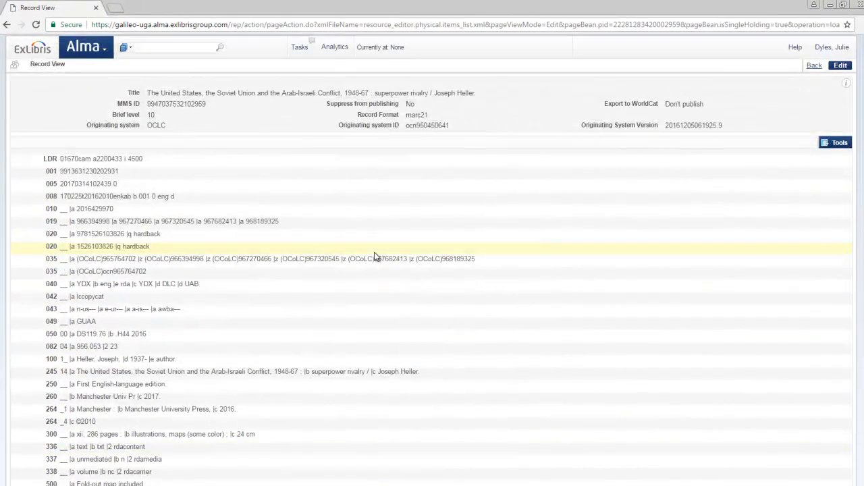
pyautogui.click(813, 66)
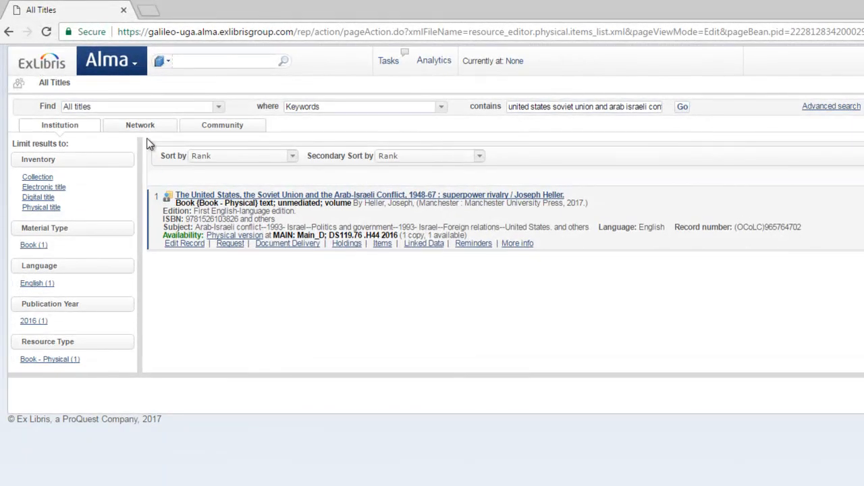
# - Switch the results to the Network zone, review the title's MARC fields there and return to the results
pyautogui.click(147, 129)
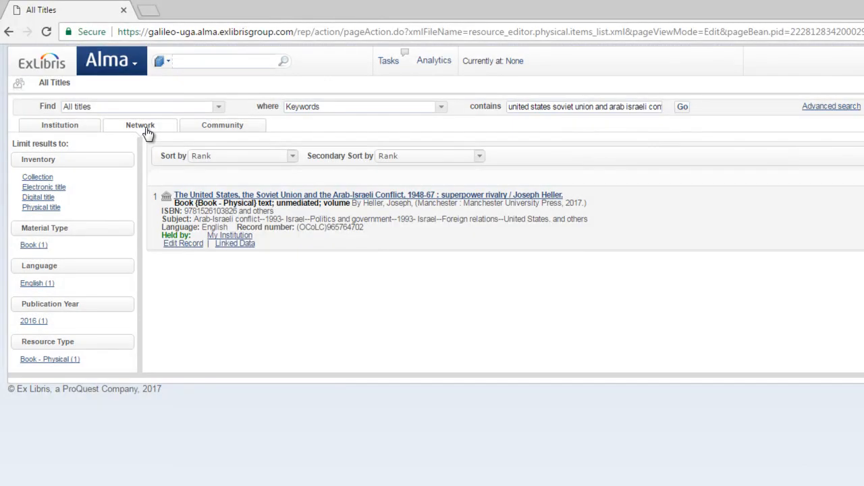
pyautogui.click(284, 196)
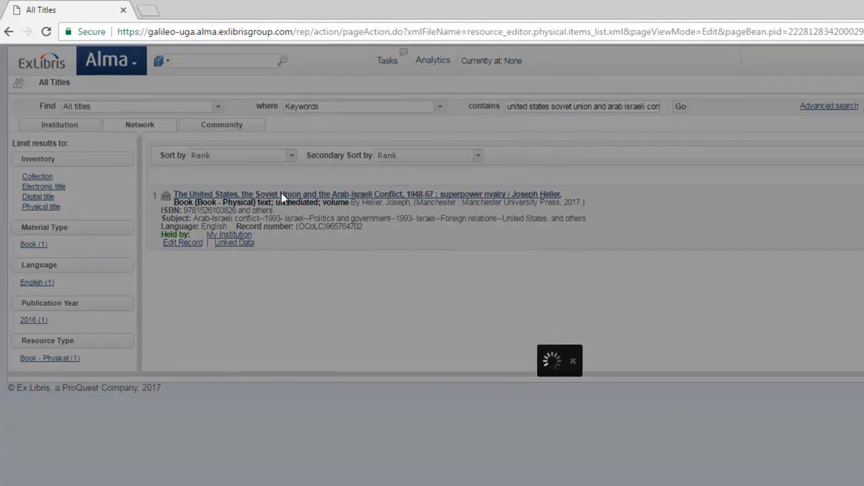
pyautogui.scroll(-1, 462, 277)
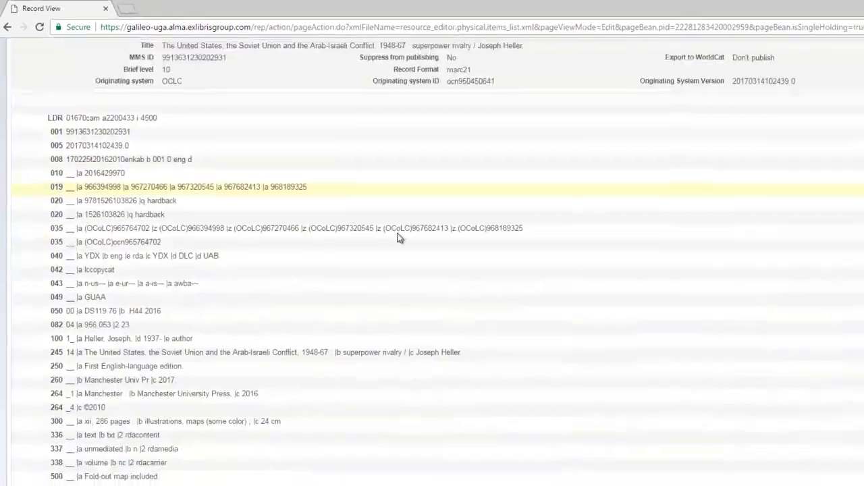
pyautogui.scroll(-3, 398, 238)
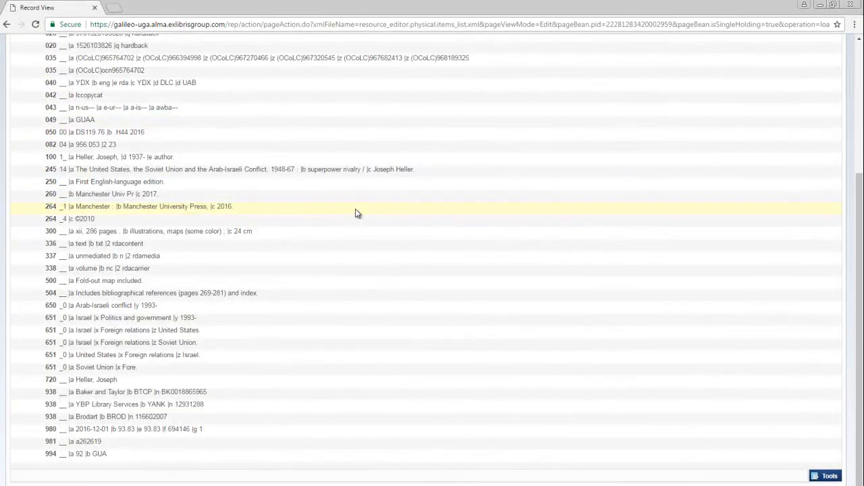
pyautogui.scroll(3, 356, 213)
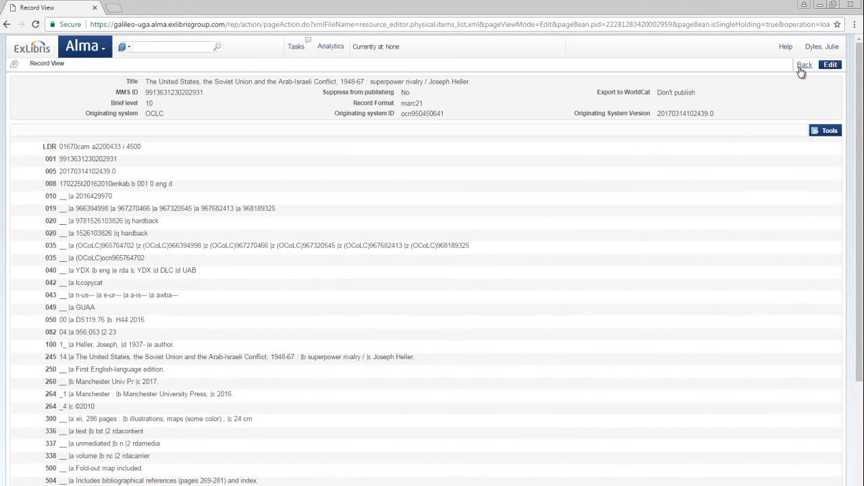
pyautogui.click(803, 65)
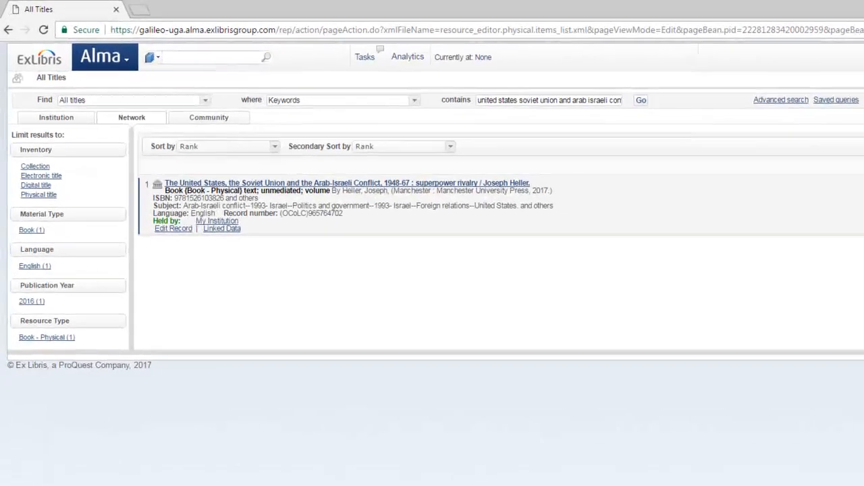